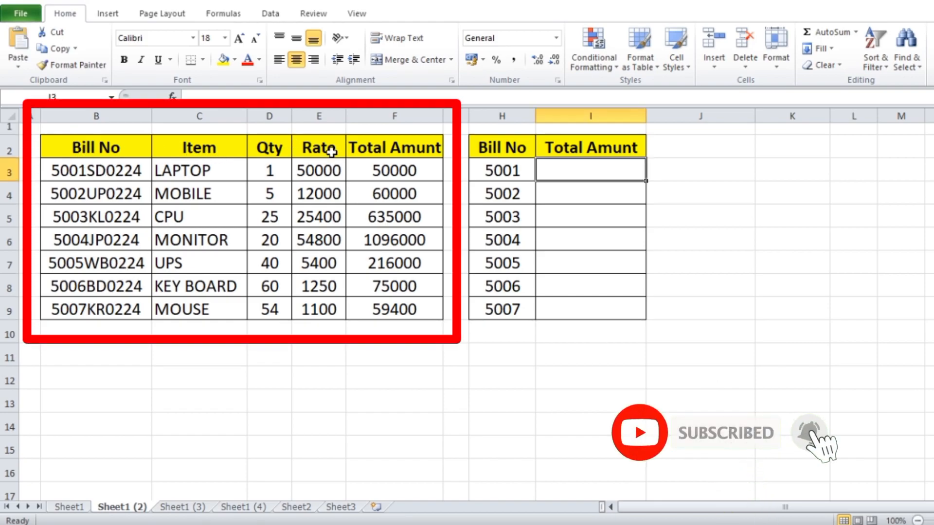
mouse_move(395, 147)
left_mouse_down()
mouse_move(408, 194)
mouse_move(409, 292)
left_mouse_up()
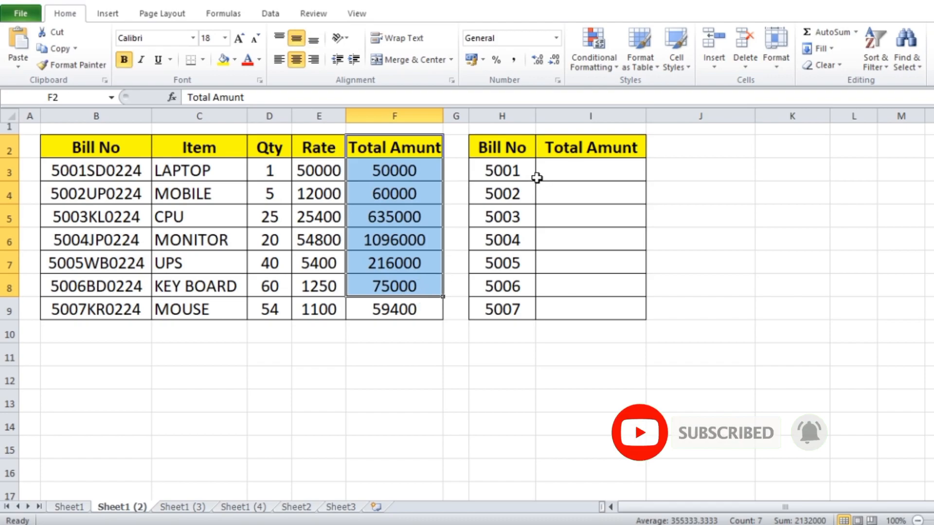
left_click_drag(511, 148, 487, 290)
left_click(580, 149)
left_click_drag(580, 148, 586, 310)
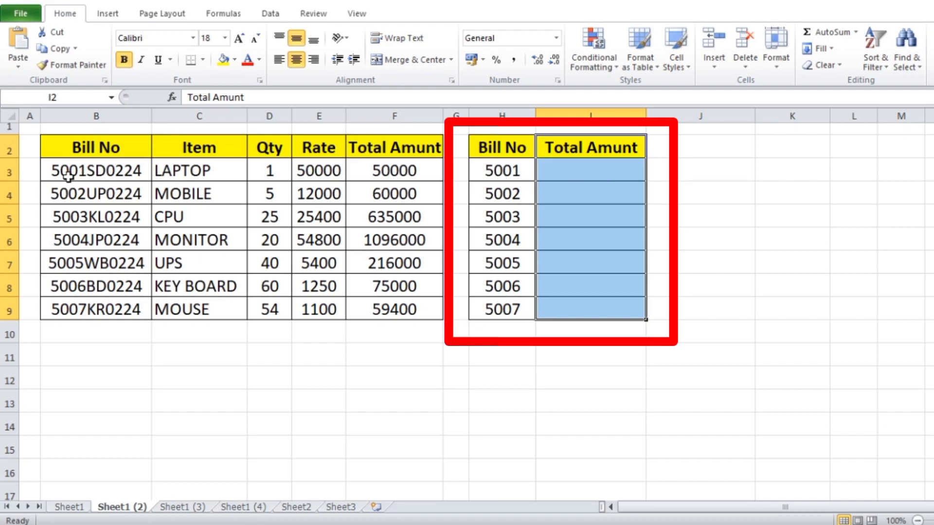
left_click(504, 179)
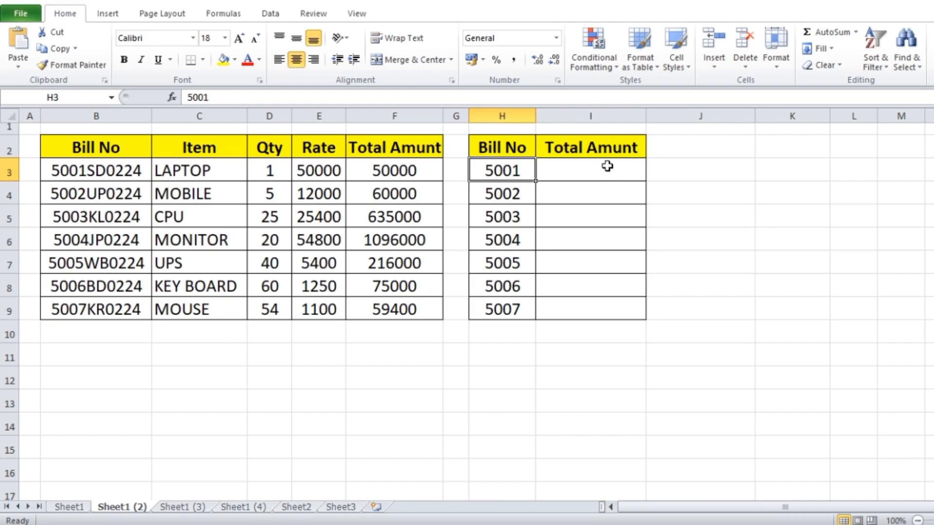
Begin a VLOOKUP formula in I3 with the bill number in H3 as the lookup value
left_click(566, 172)
type("=")
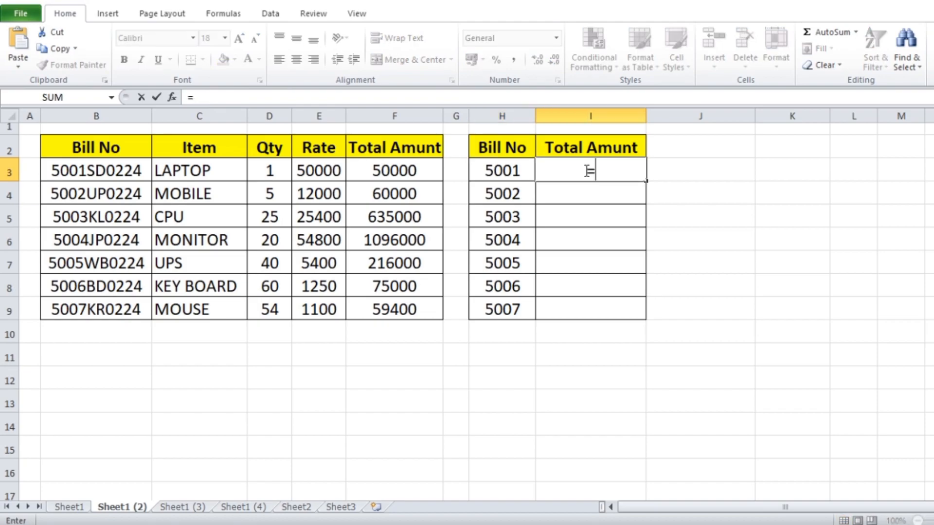
type("VLO")
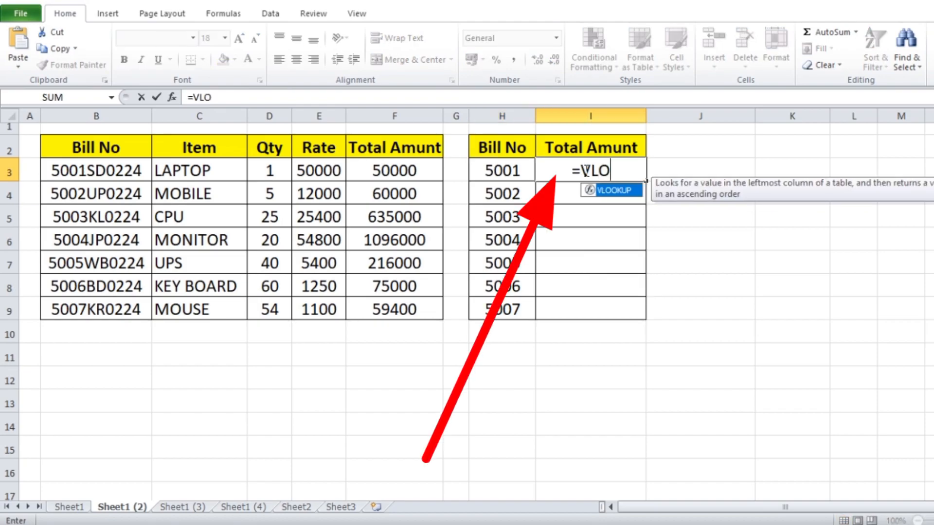
double_click(613, 190)
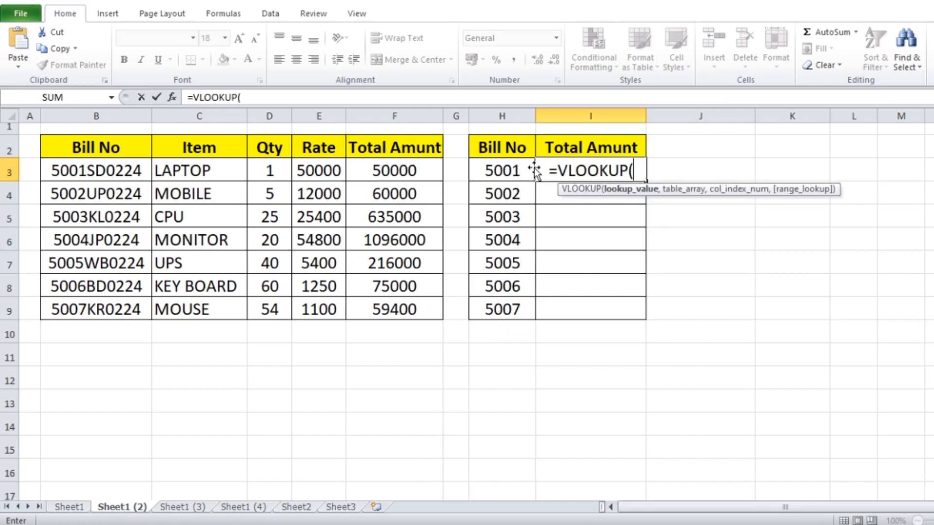
left_click(507, 170)
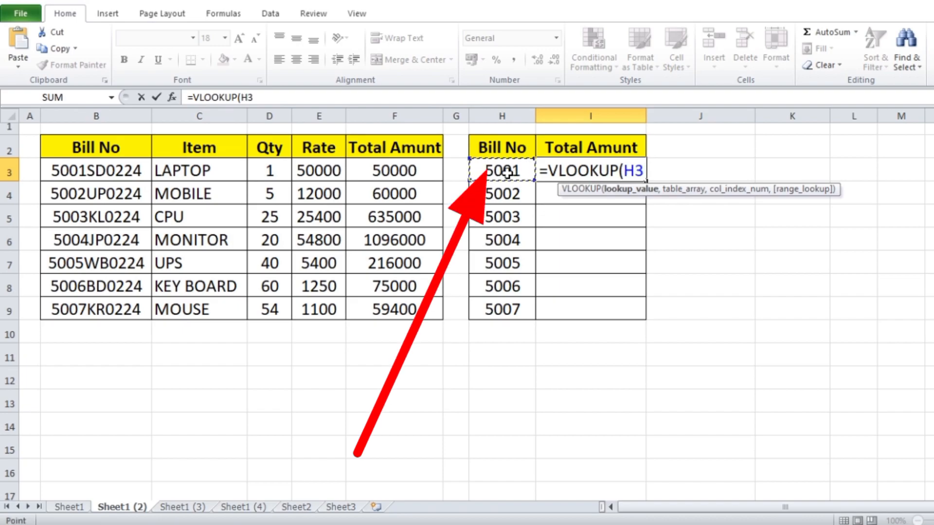
type(",")
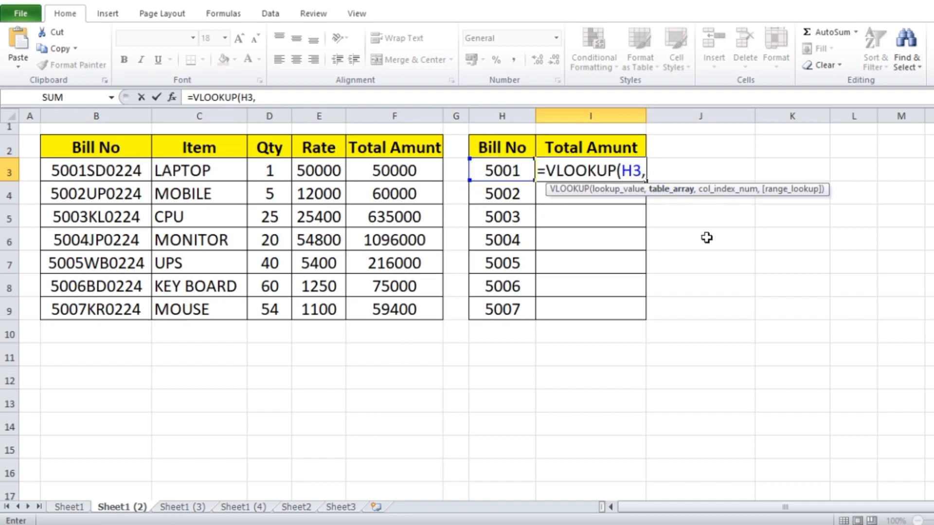
Complete the I3 VLOOKUP with absolute table range $B$2:$F$9, column index 5 and range lookup 0
left_click_drag(58, 148, 377, 304)
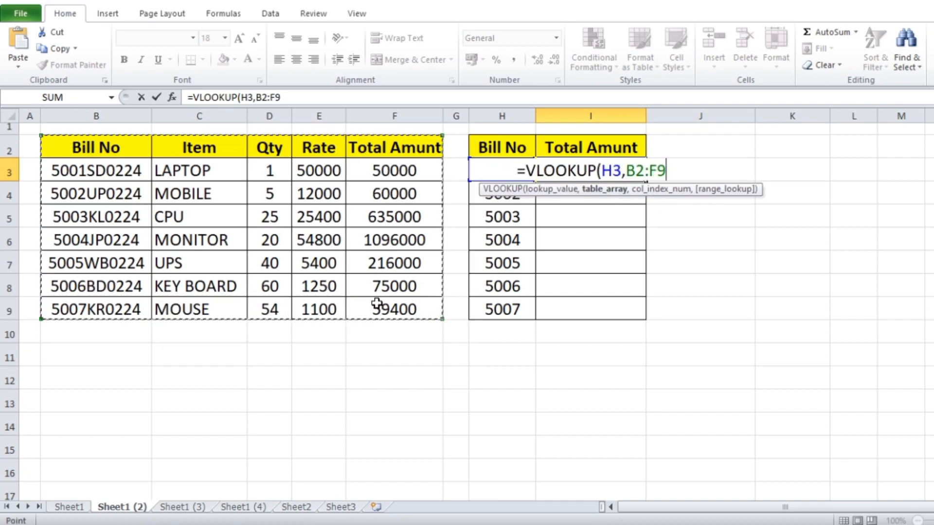
key("F4")
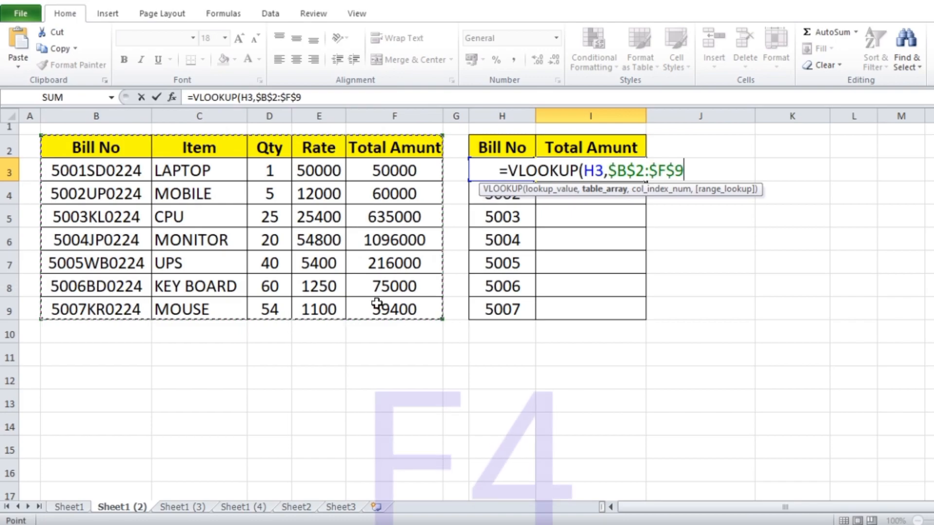
type(",")
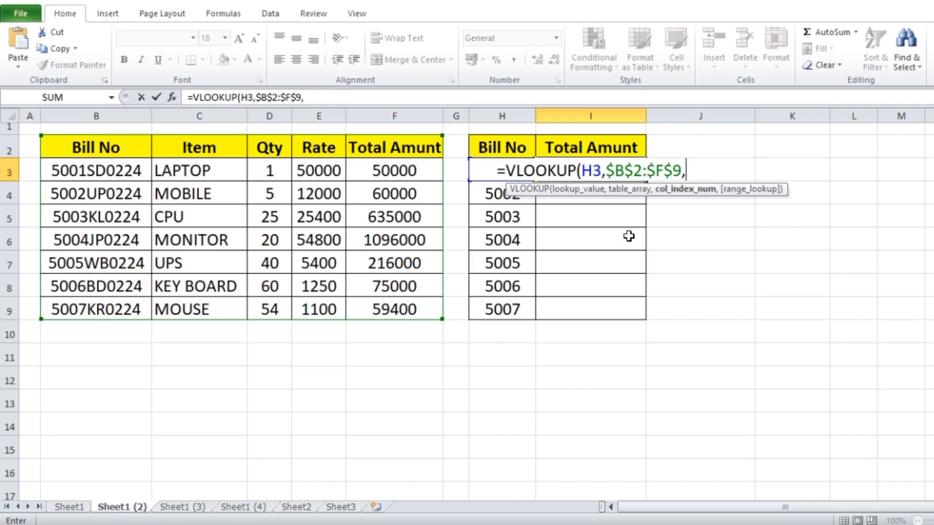
type("5")
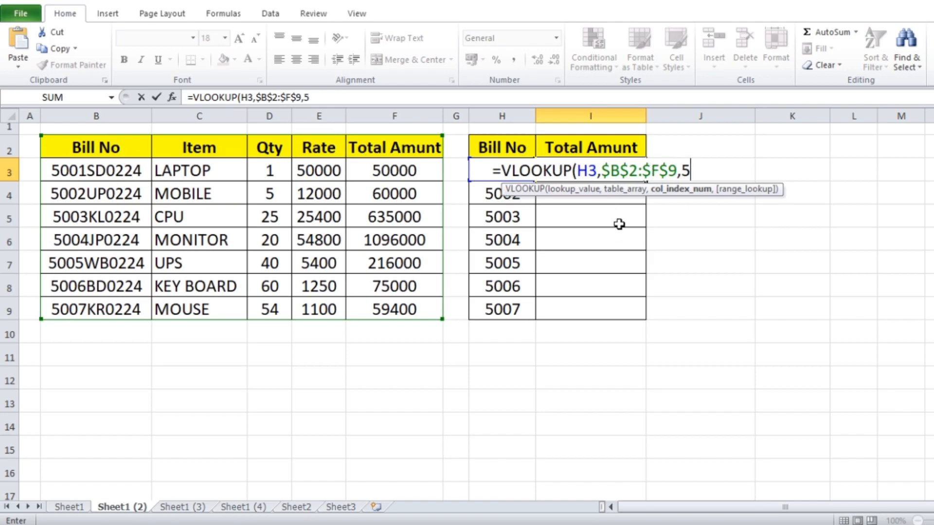
type(",")
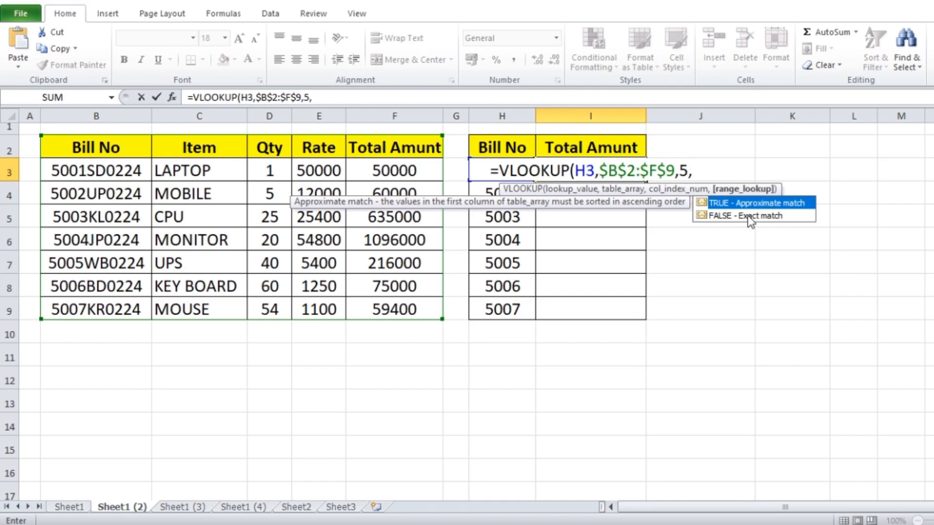
type("0)")
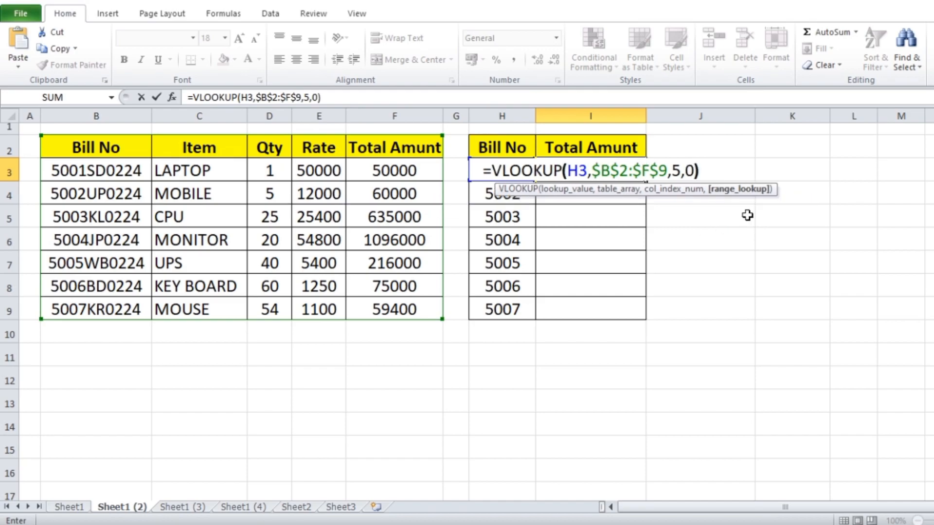
key("Return")
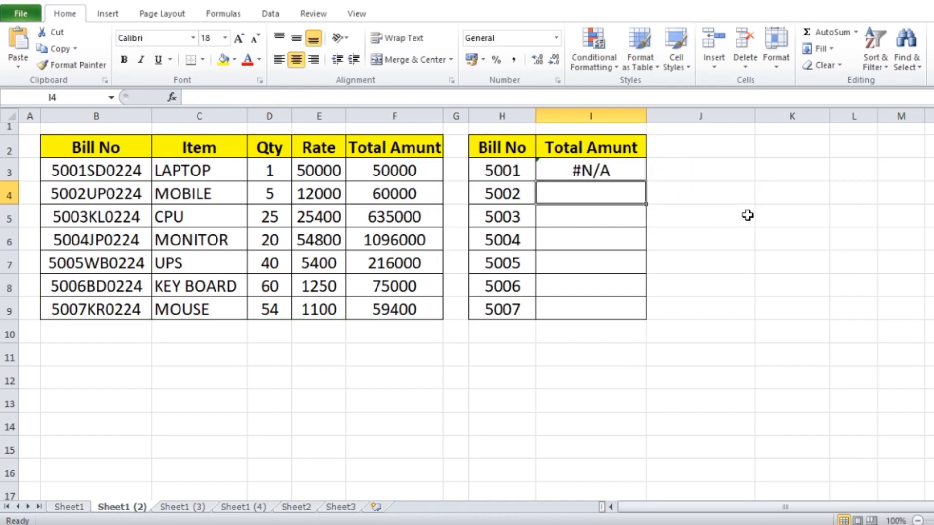
Extend the lookup value in the I3 formula to H3&"??" with two single-character wildcards
left_click(608, 173)
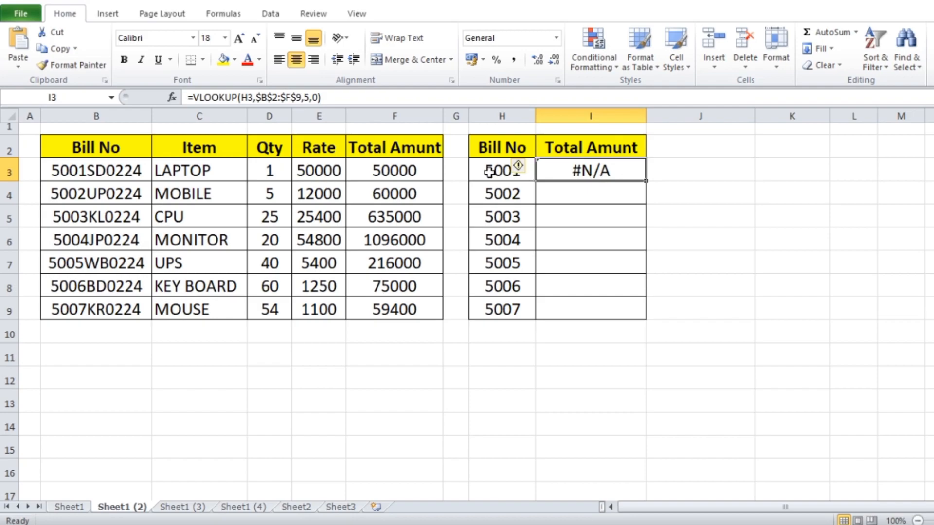
double_click(614, 174)
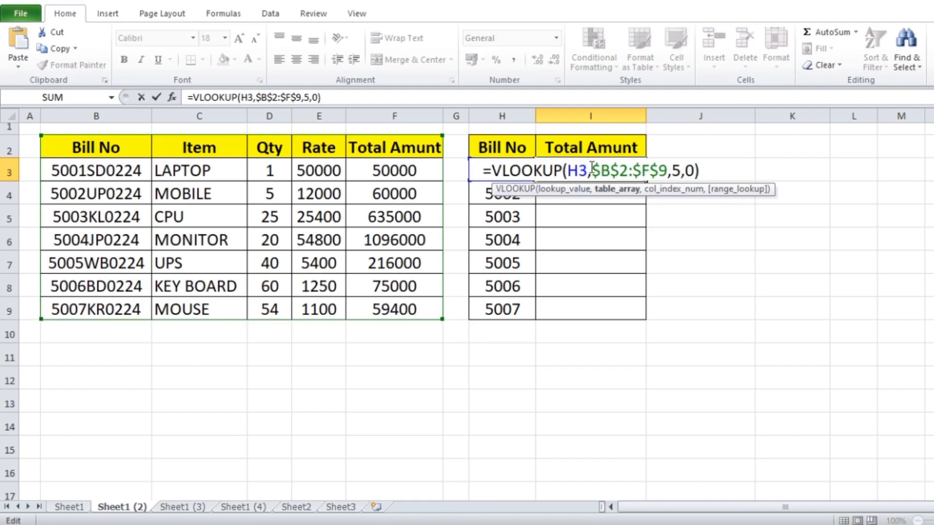
left_click(563, 194)
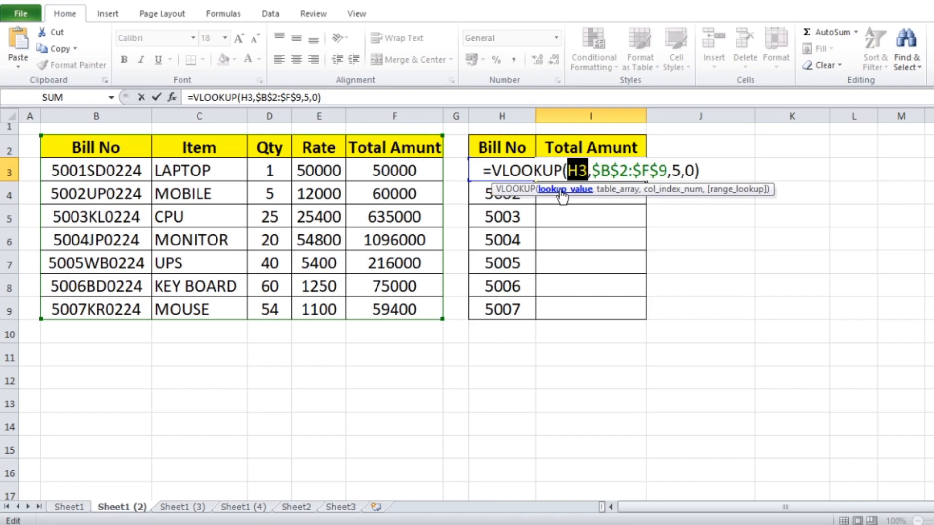
left_click(587, 169)
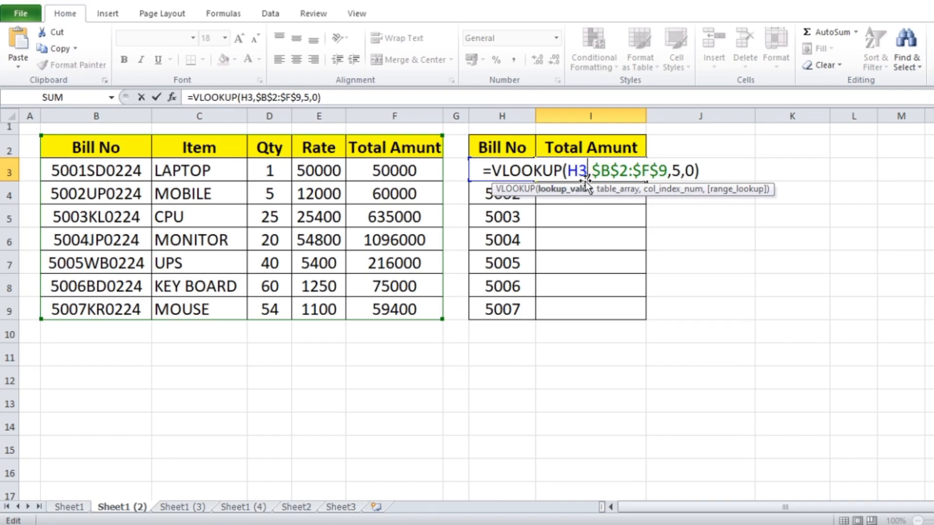
type("&")
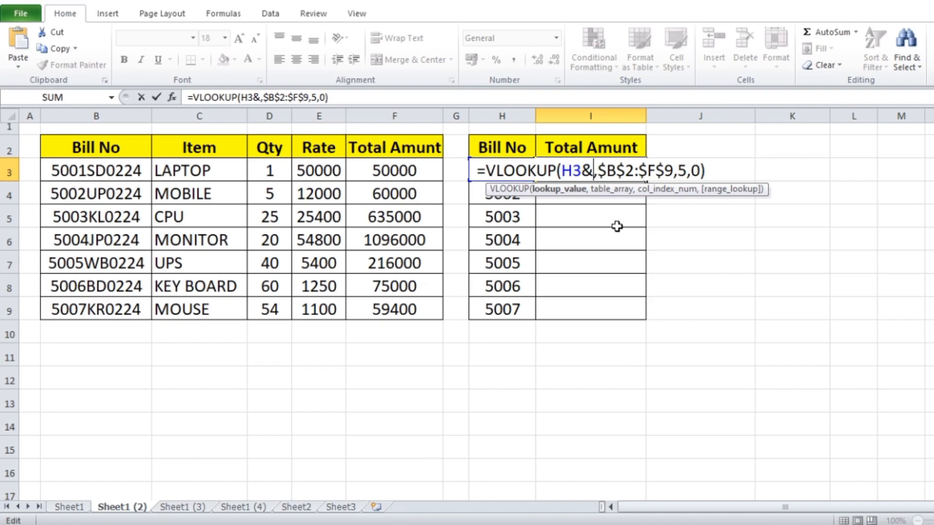
type("\"")
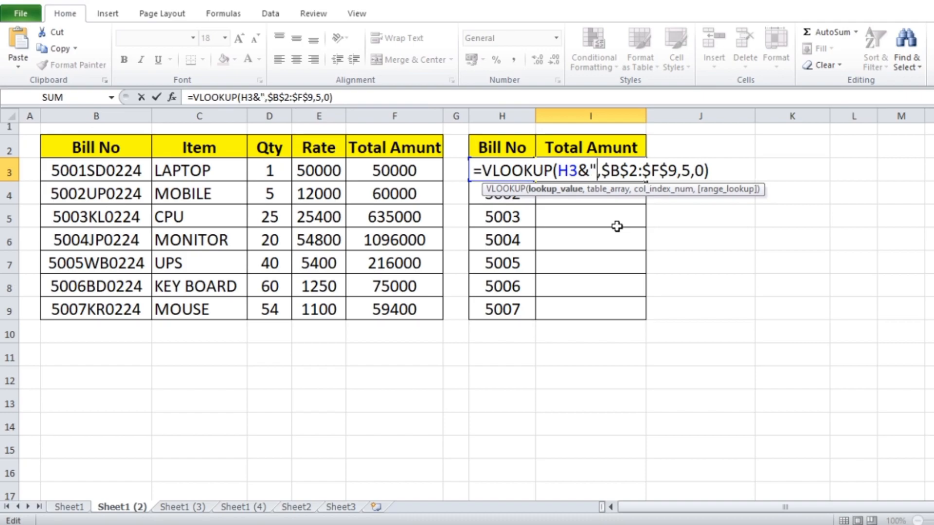
type("??")
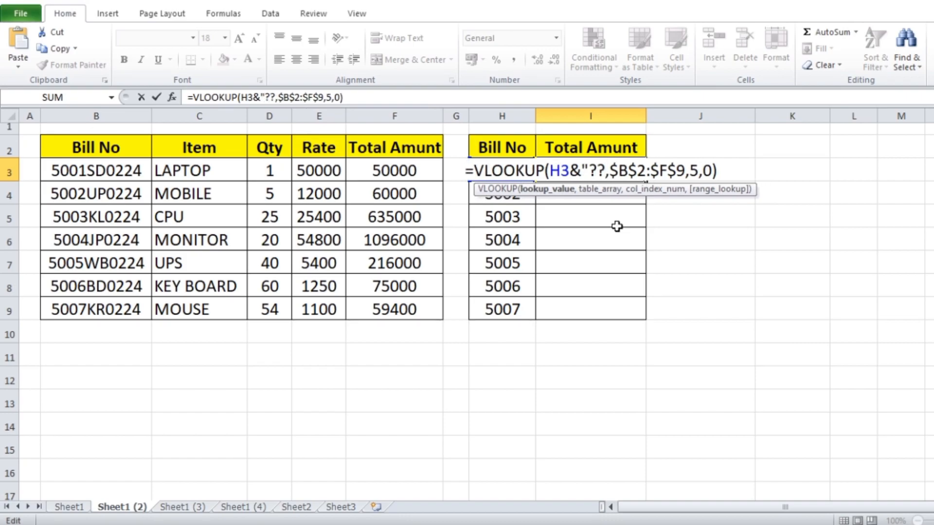
type("\"")
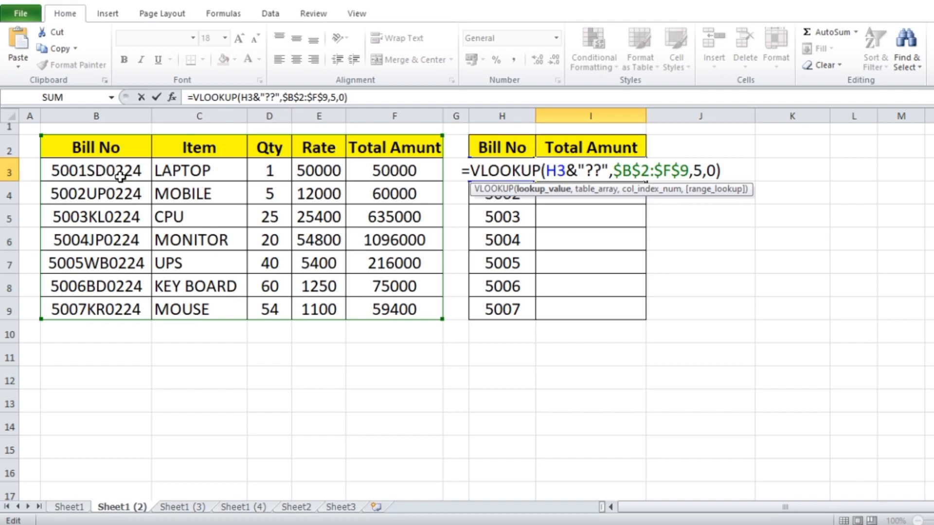
Append &"0224" to the lookup value so I3 contains =VLOOKUP(H3&"??"&"0224",$B$2:$F$9,5,0)
type("&")
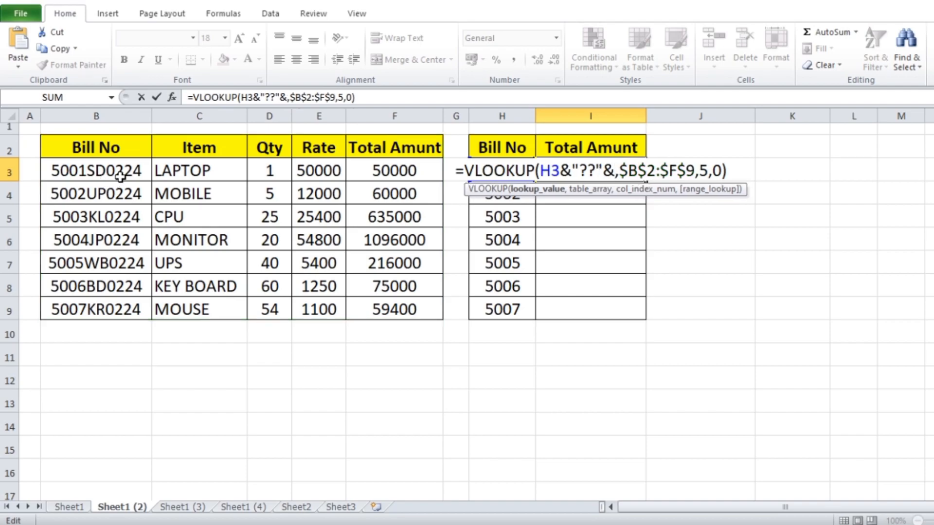
type("\"")
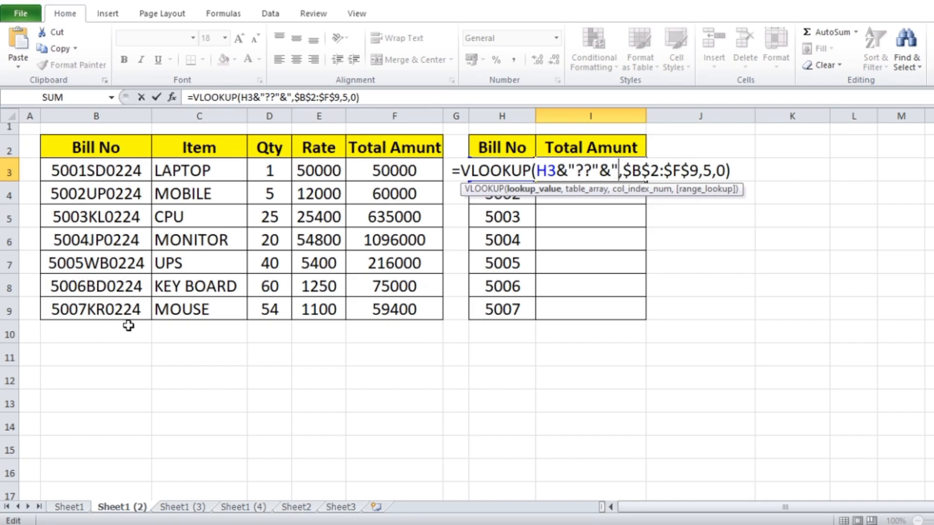
type("0224")
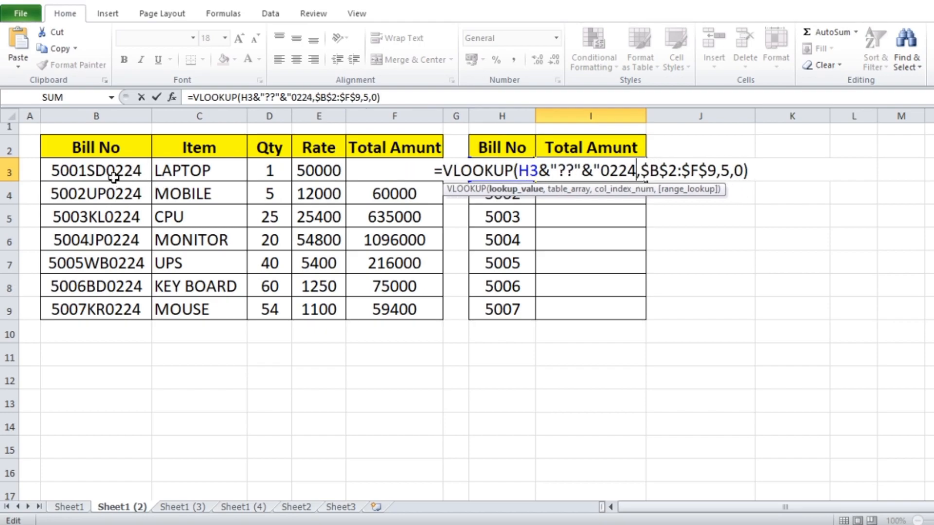
type("\"")
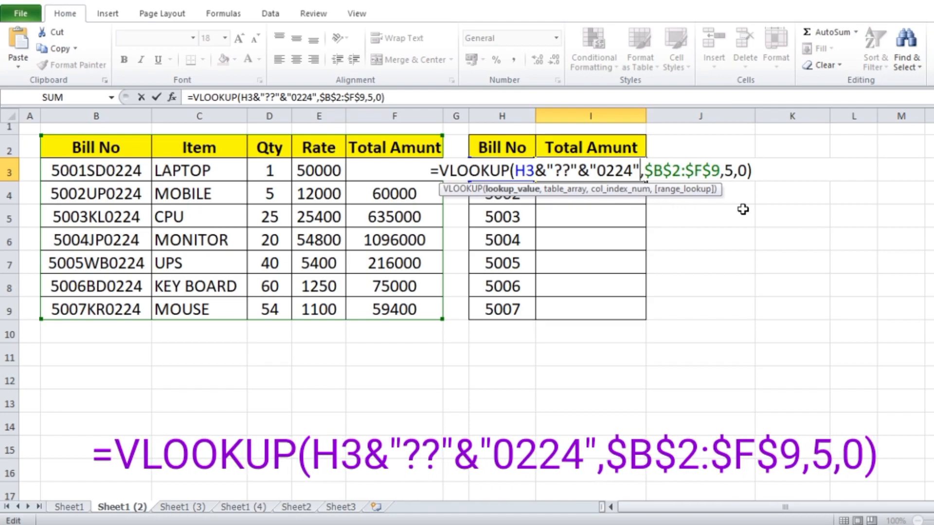
key("Return")
Fill the I3 formula down through I9 and compare the amount in I9 with F9
left_click(602, 176)
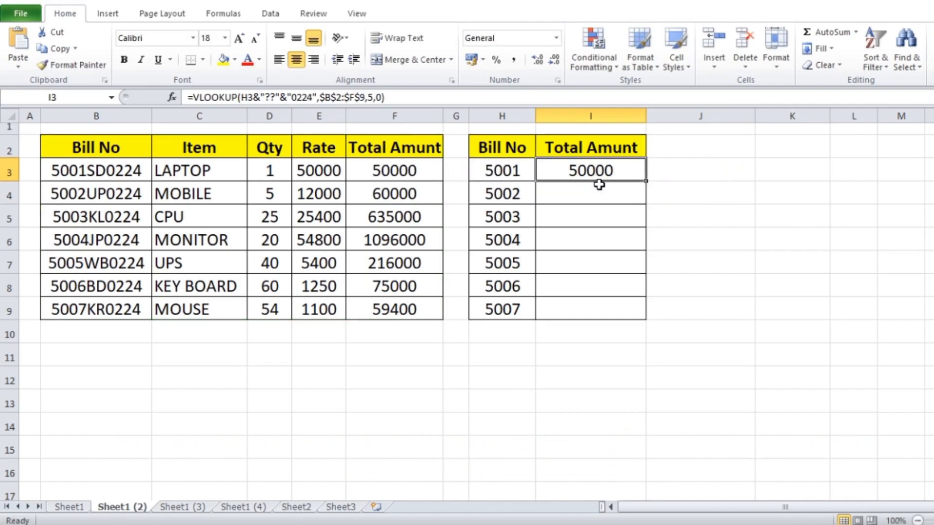
left_click_drag(646, 184, 645, 318)
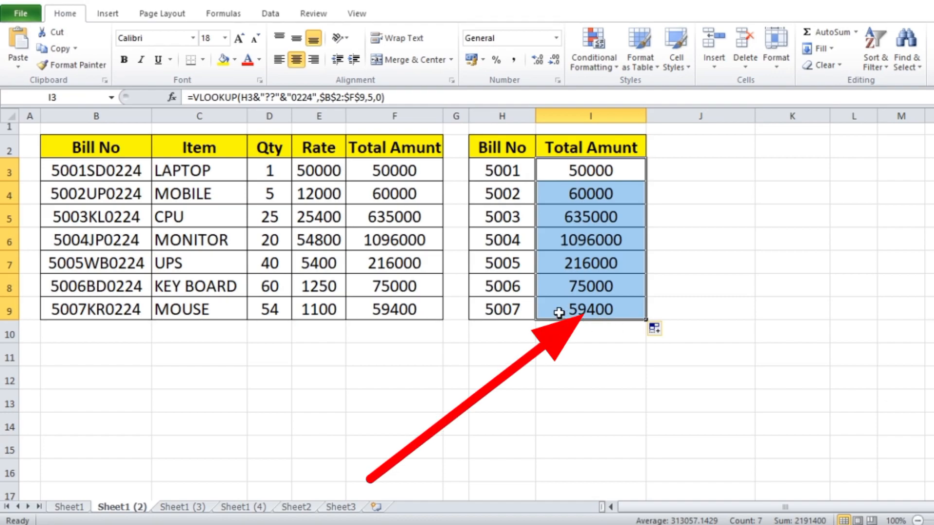
left_click(391, 312)
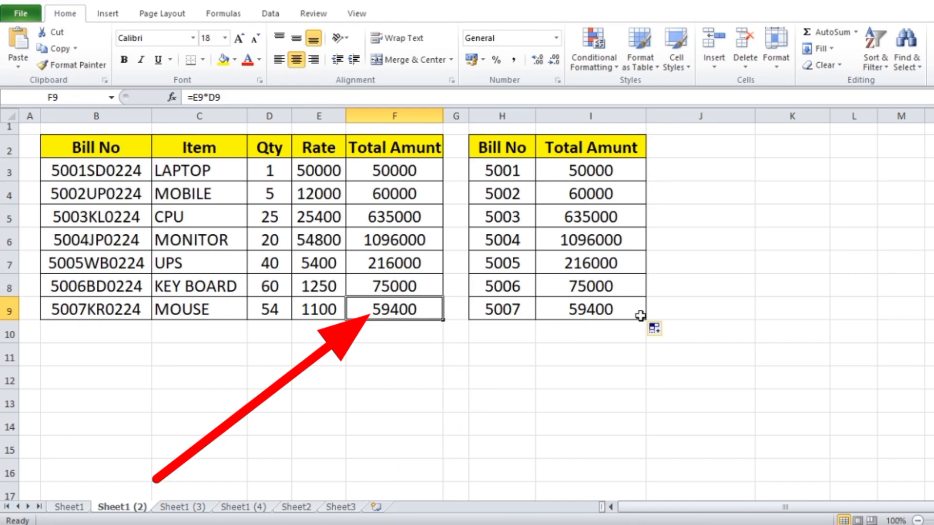
left_click(594, 309)
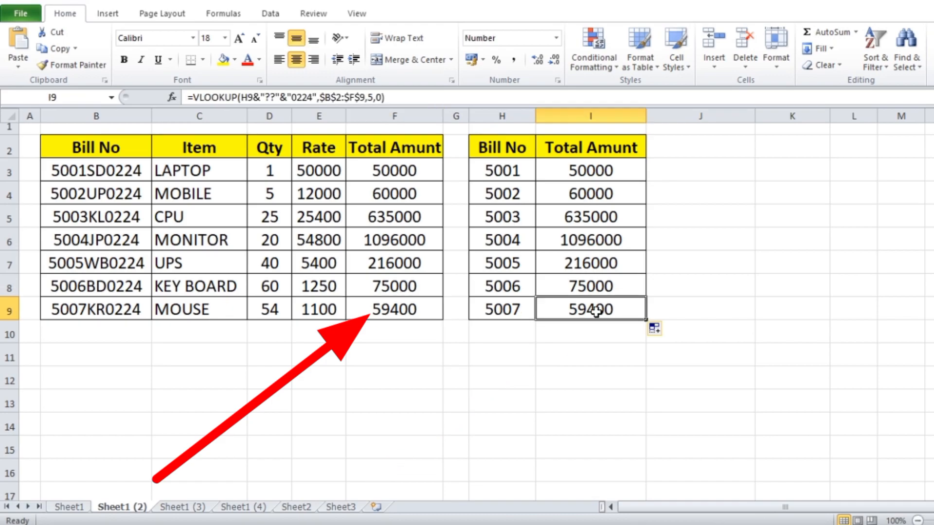
Change the I3 lookup value to H3&"??????" so the formula reads =VLOOKUP(H3&"??????",$B$2:$F$9,5,0)
double_click(597, 175)
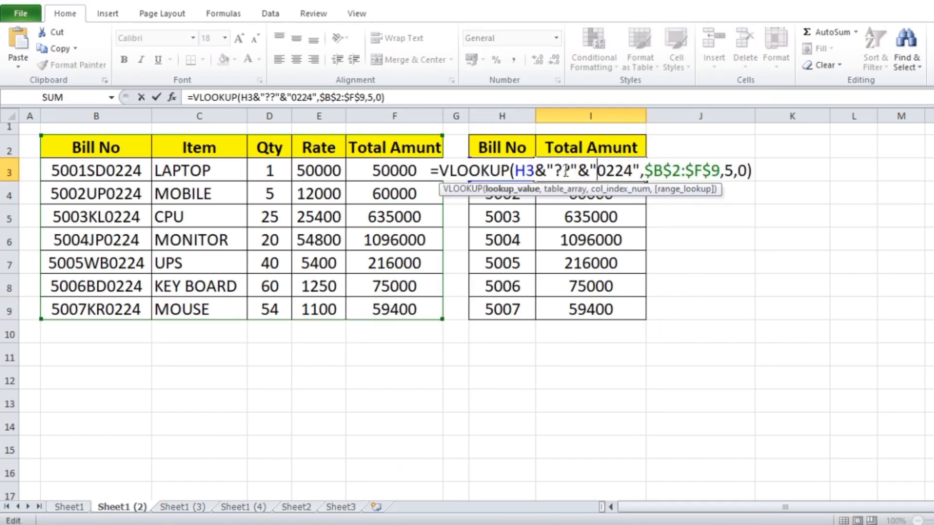
left_click_drag(589, 170, 630, 171)
key("BackSpace")
key("BackSpace")
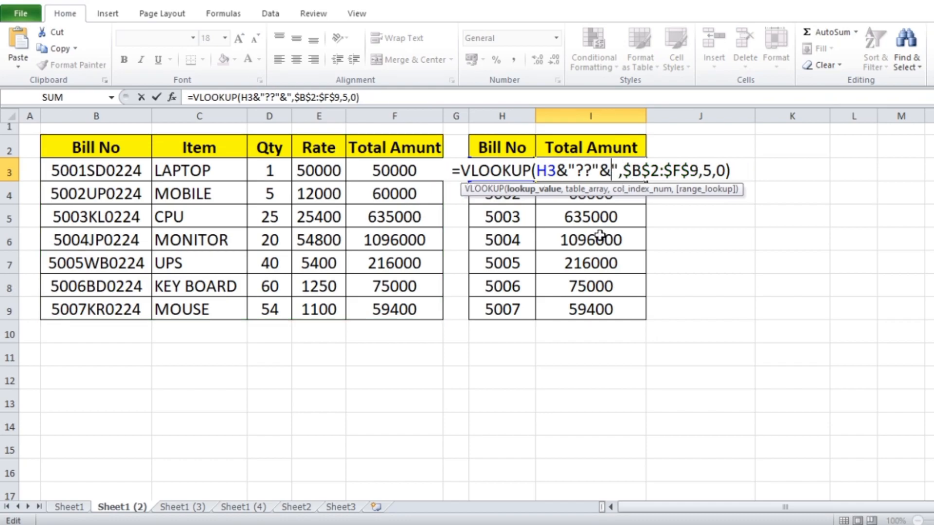
key("BackSpace")
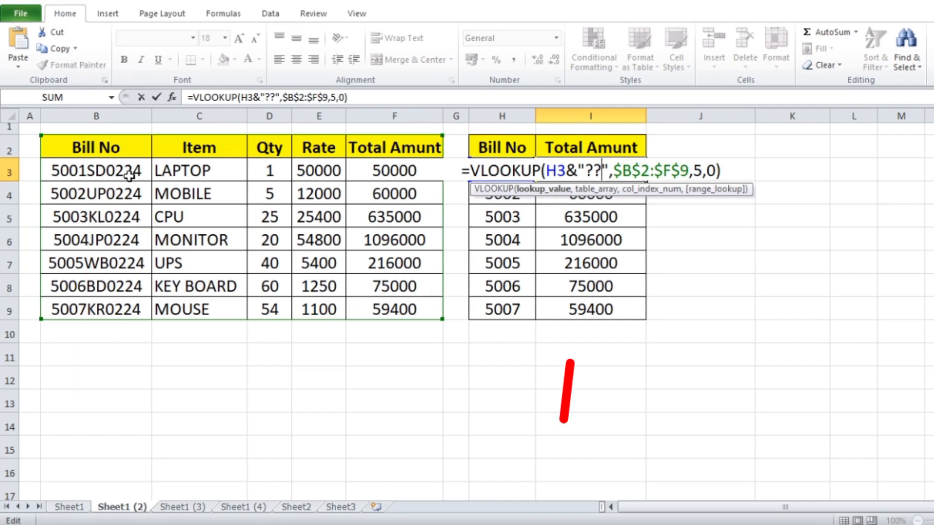
type("????")
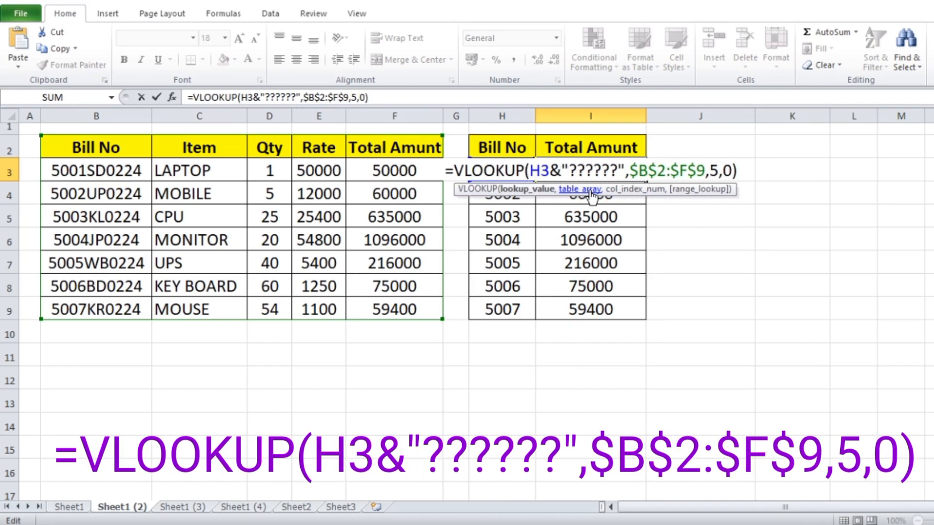
key("Return")
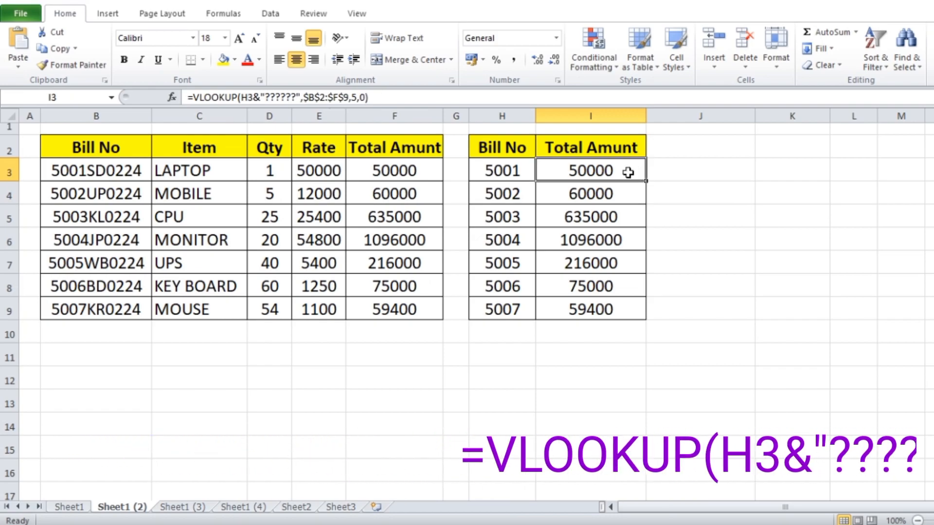
Clear the old results in I4:I9 and fill the I3 formula down through I9
left_click_drag(631, 194, 603, 275)
key("Delete")
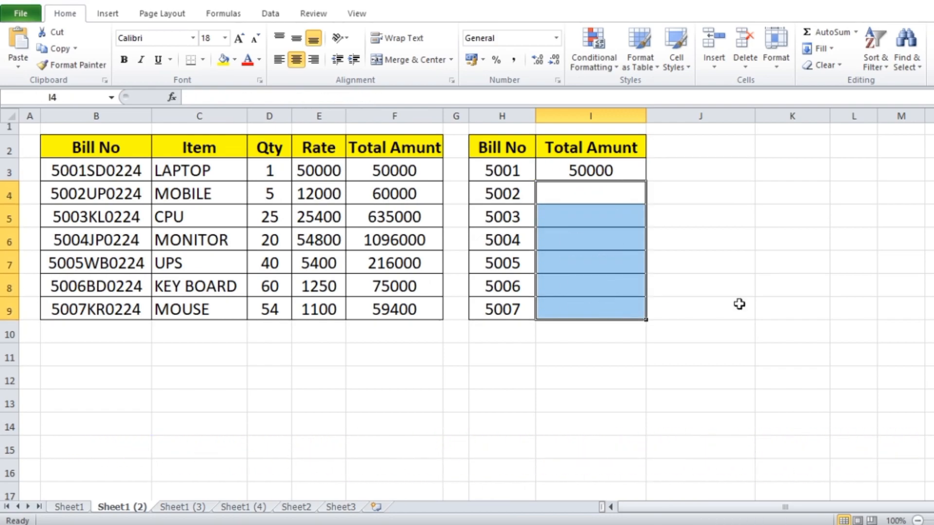
left_click(593, 171)
double_click(594, 171)
key("Return")
left_click(603, 168)
left_click_drag(646, 182, 632, 311)
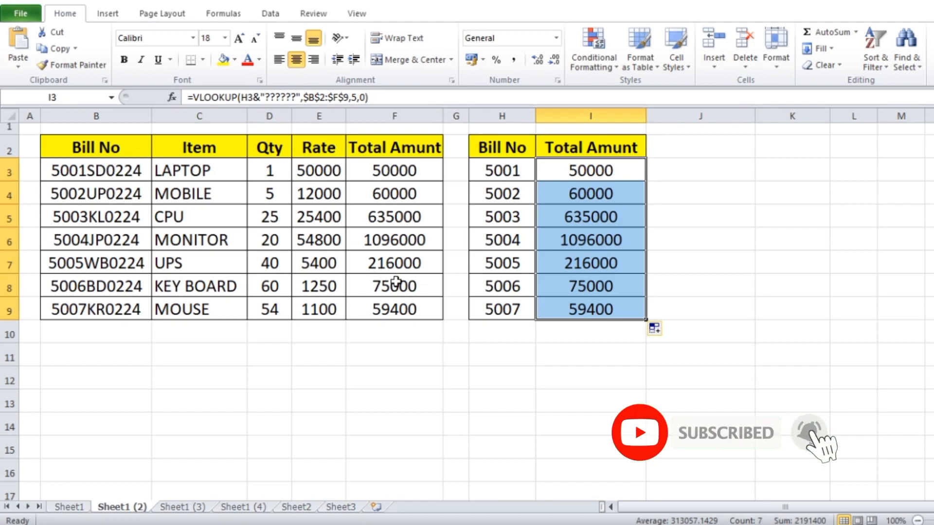
left_click(740, 371)
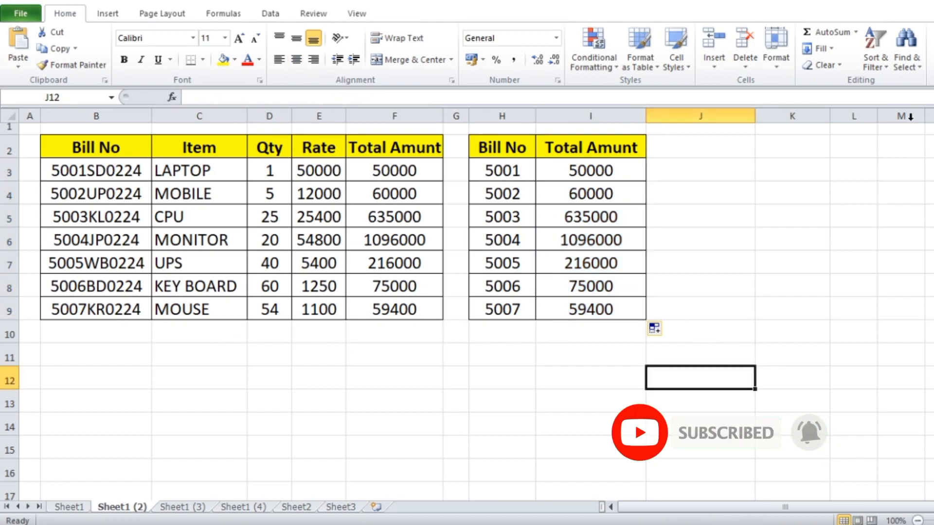
Switch to the Sheet1 (3) worksheet and review the source table B2:F8, the Total Amunt column and the bill number in B3
left_click(191, 508)
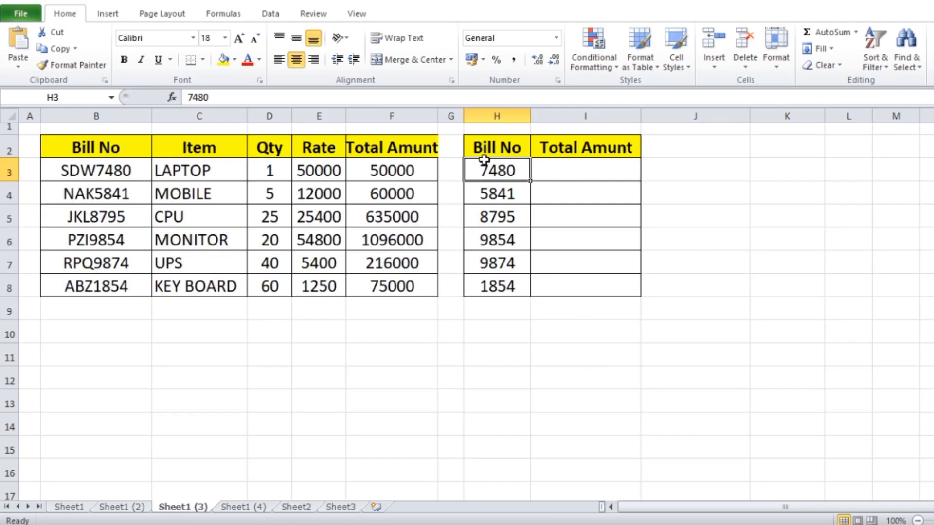
left_click_drag(81, 147, 398, 283)
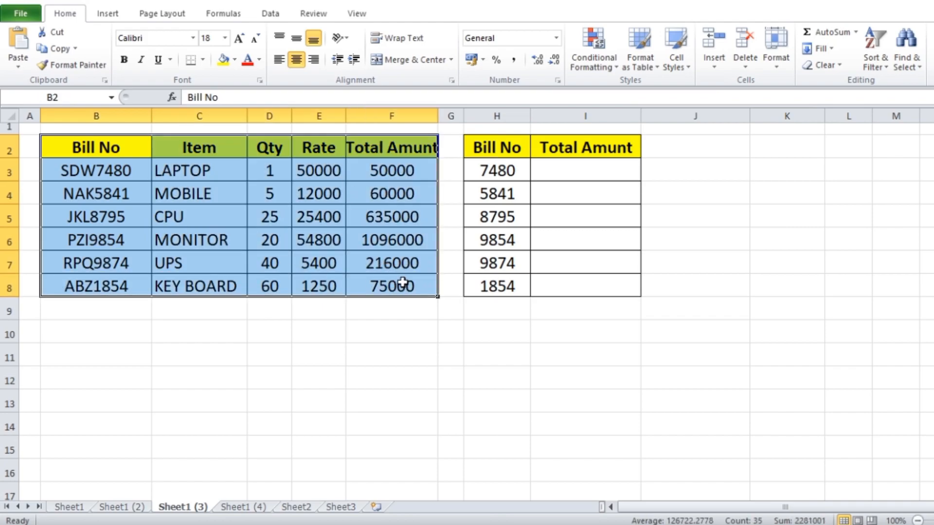
left_click(588, 146)
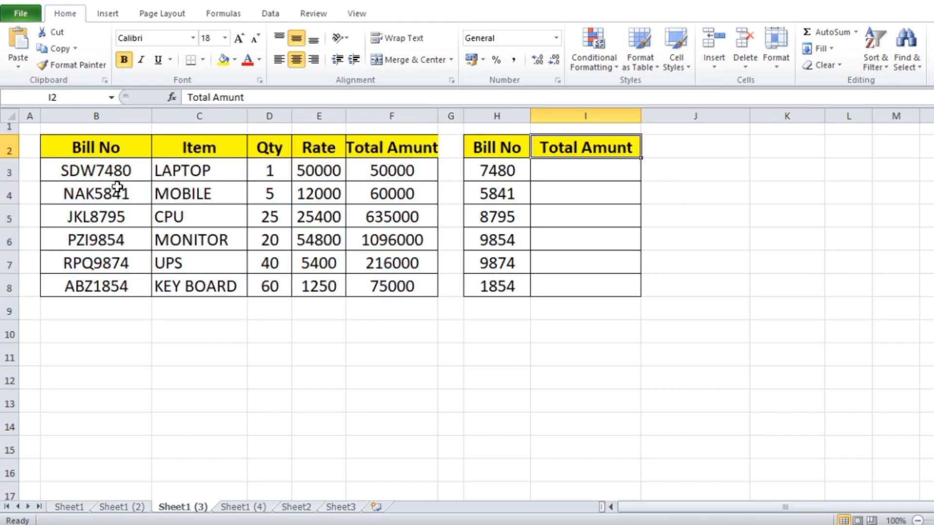
left_click(90, 181)
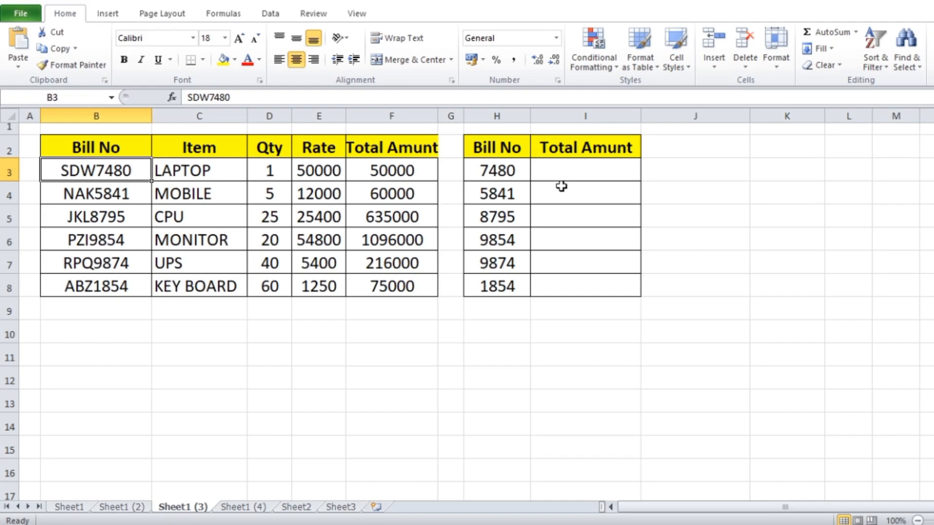
Start a VLOOKUP formula in I3 with the lookup value "???"&H3, placing three single-character wildcards before the partial bill number
left_click(586, 172)
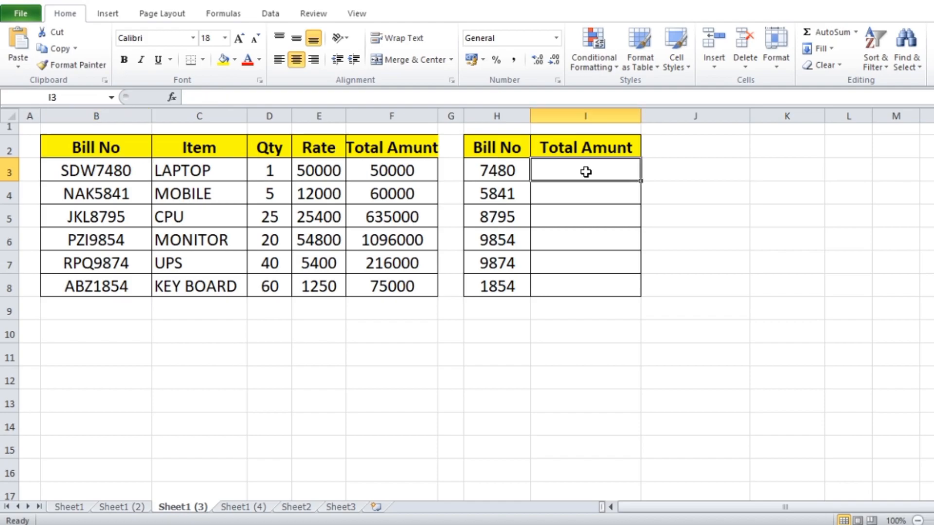
type("=VLO")
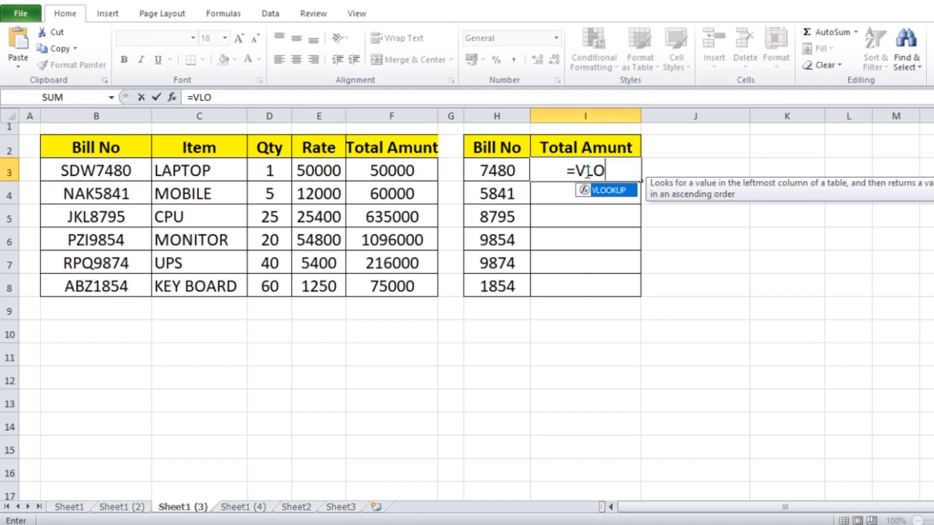
double_click(614, 191)
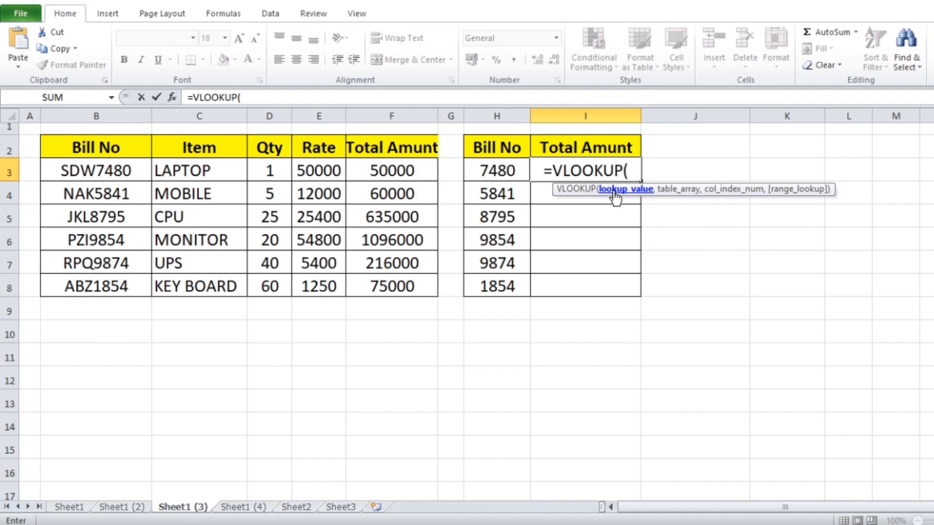
left_click(504, 171)
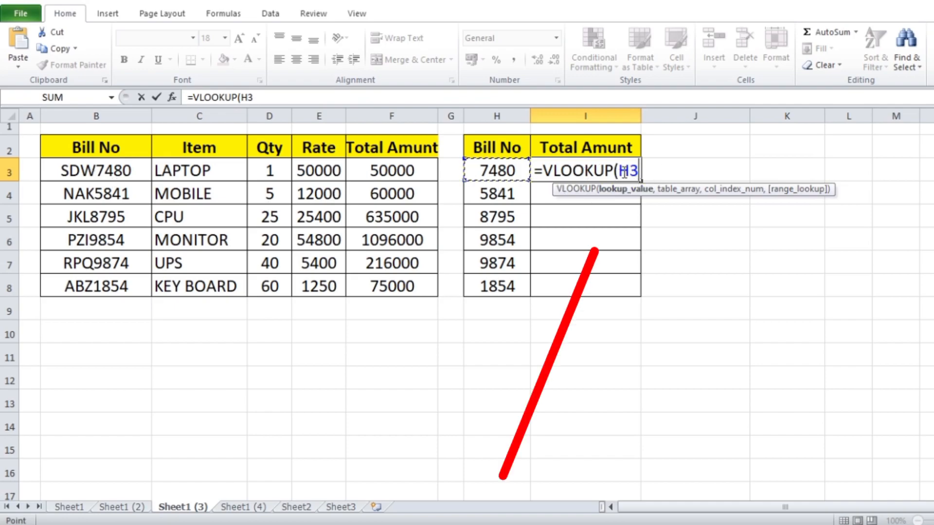
left_click(639, 173)
left_click(619, 173)
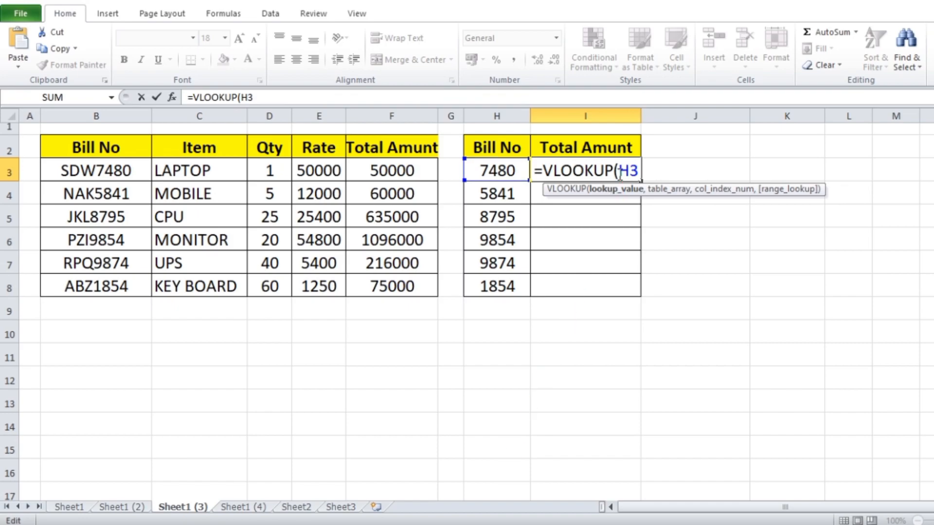
type("\"???")
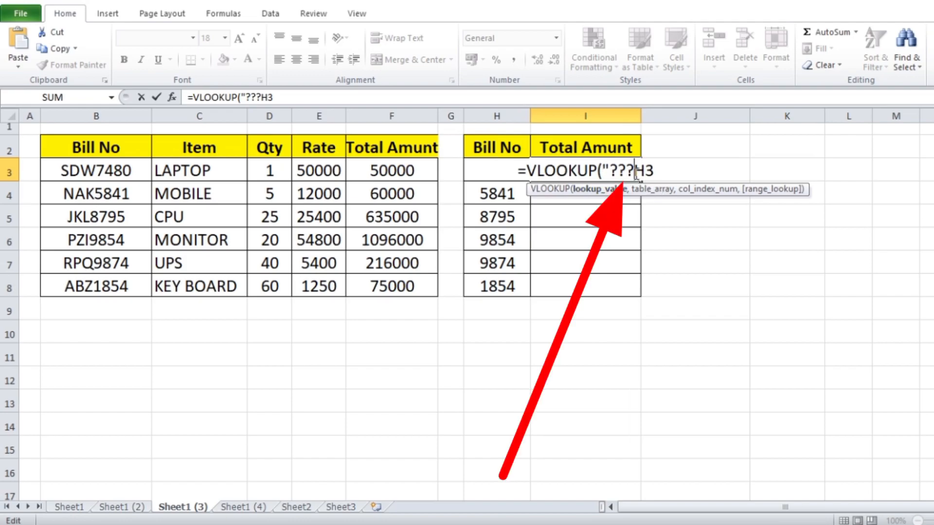
type("\"")
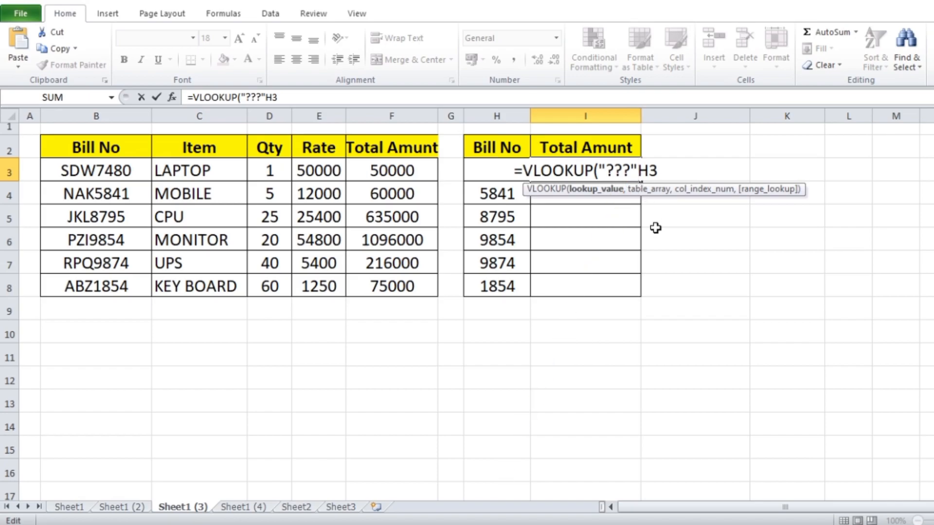
type("&H3")
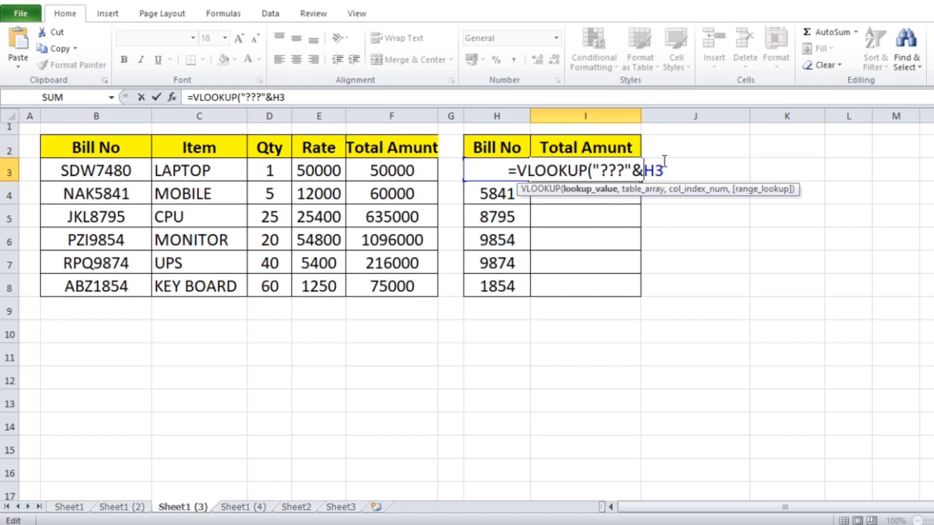
type(",")
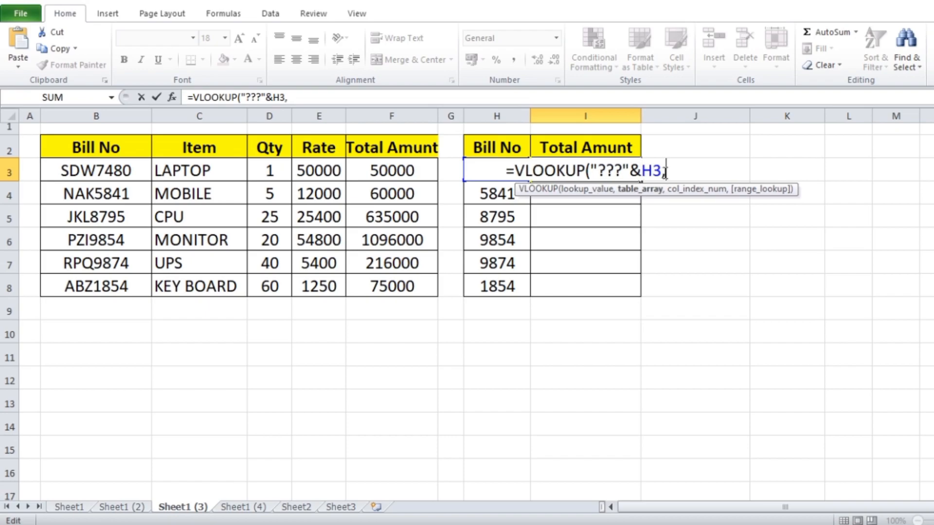
left_click(590, 191)
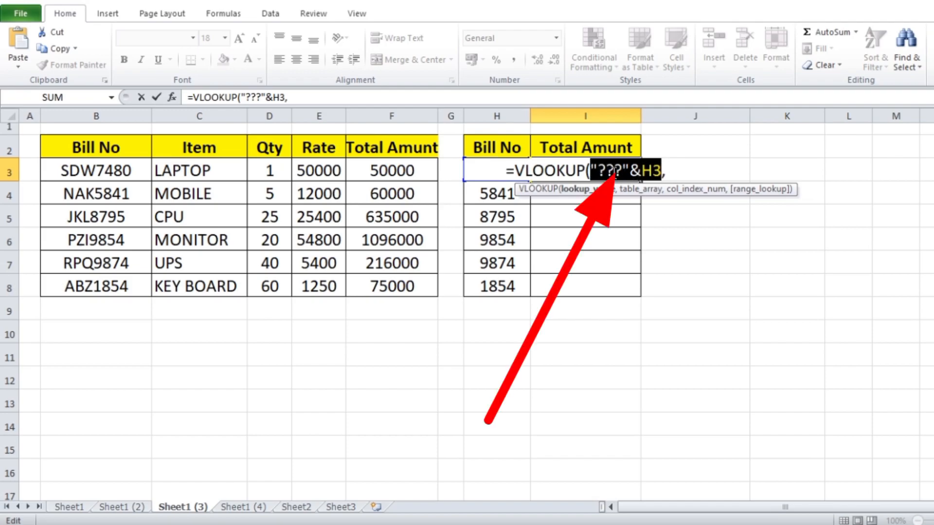
left_click(670, 171)
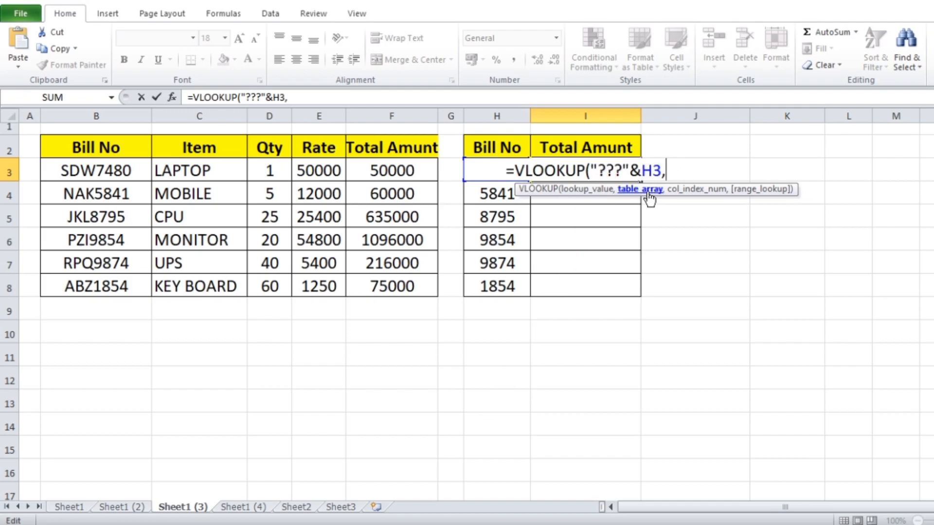
Complete the I3 VLOOKUP with absolute table range $B$2:$F$8, column index 5 and range lookup 0
left_click_drag(85, 148, 372, 280)
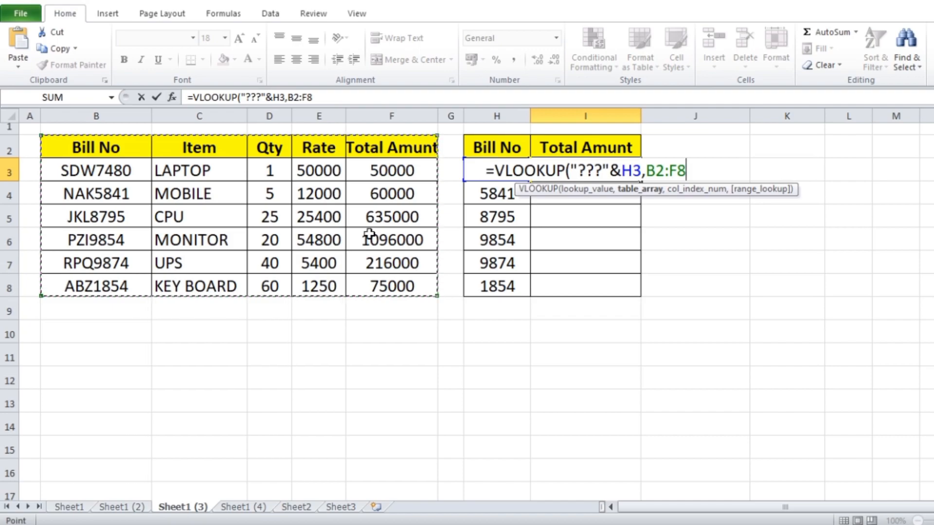
key("F4")
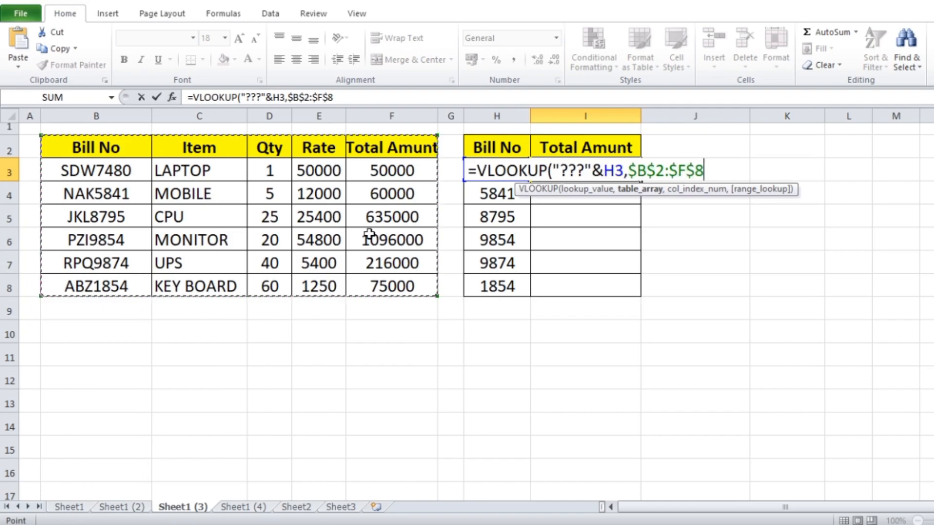
type(",")
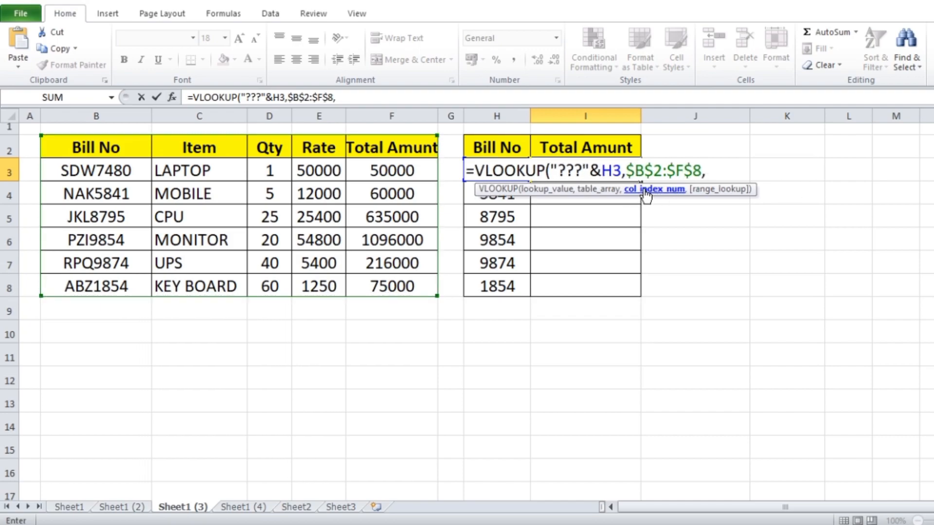
type("5")
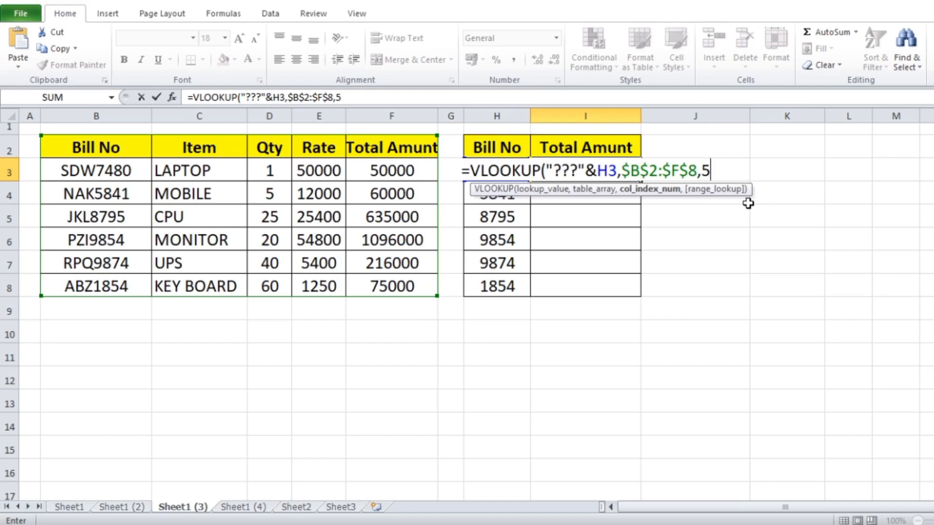
type(",0")
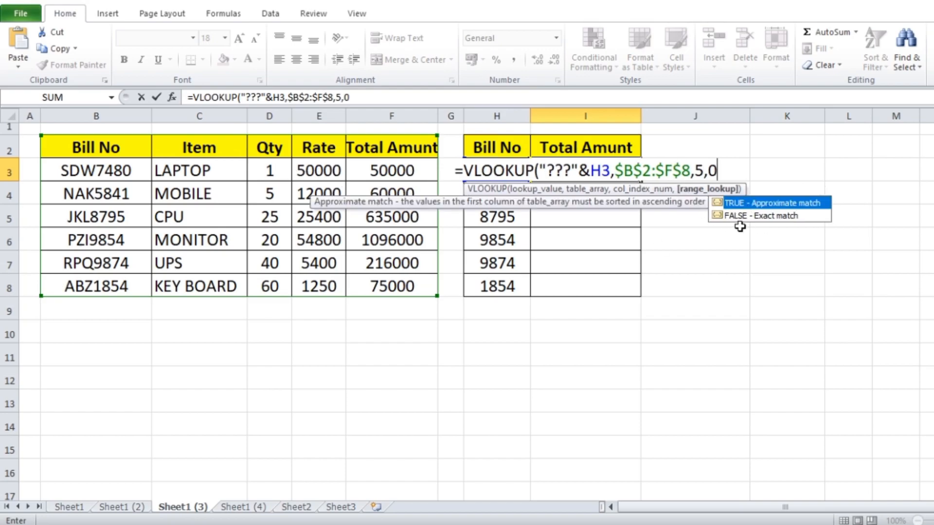
type(")")
key("Return")
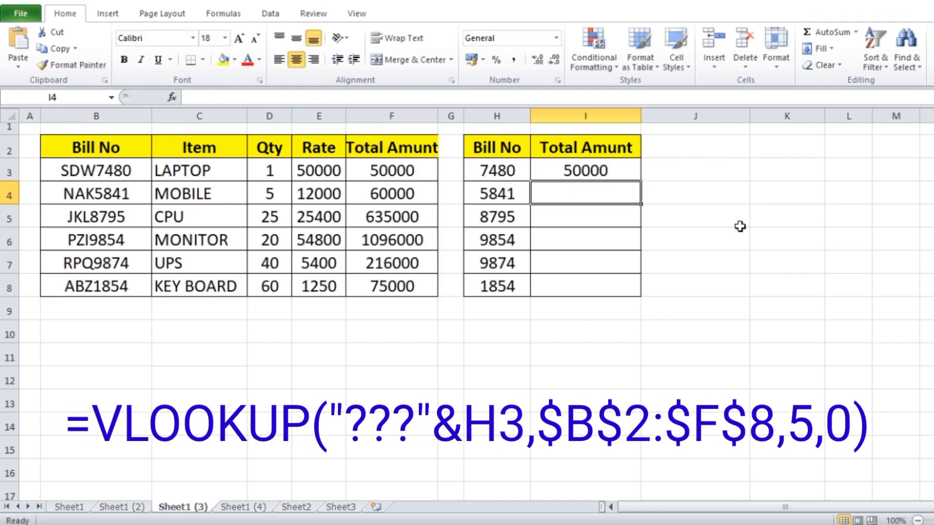
Fill the I3 formula down through I8 and compare the amount for bill 9854 in I6 with F6
left_click(623, 173)
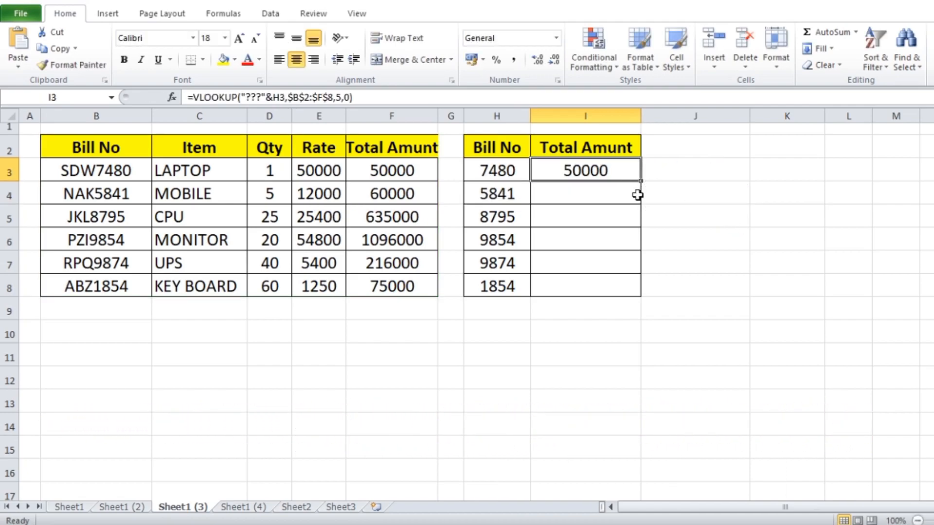
left_click_drag(642, 183, 642, 293)
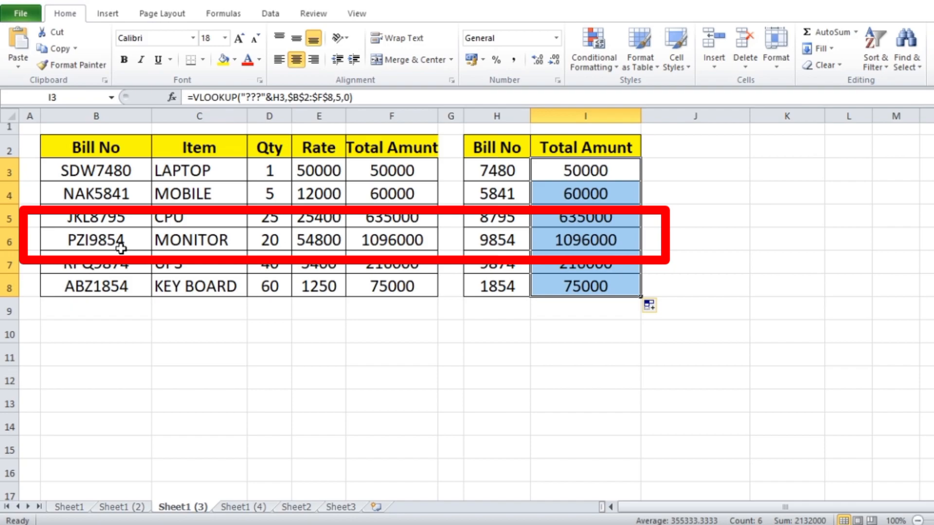
left_click(508, 240)
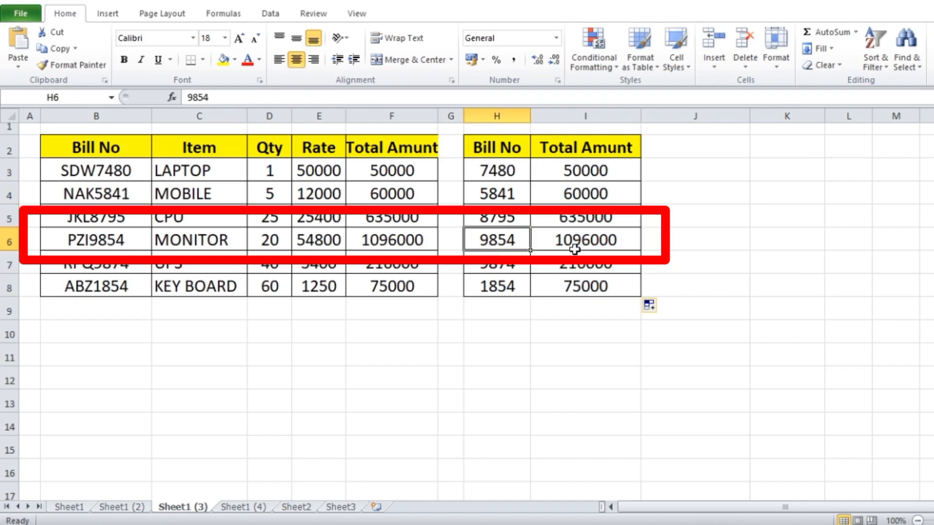
left_click(379, 242)
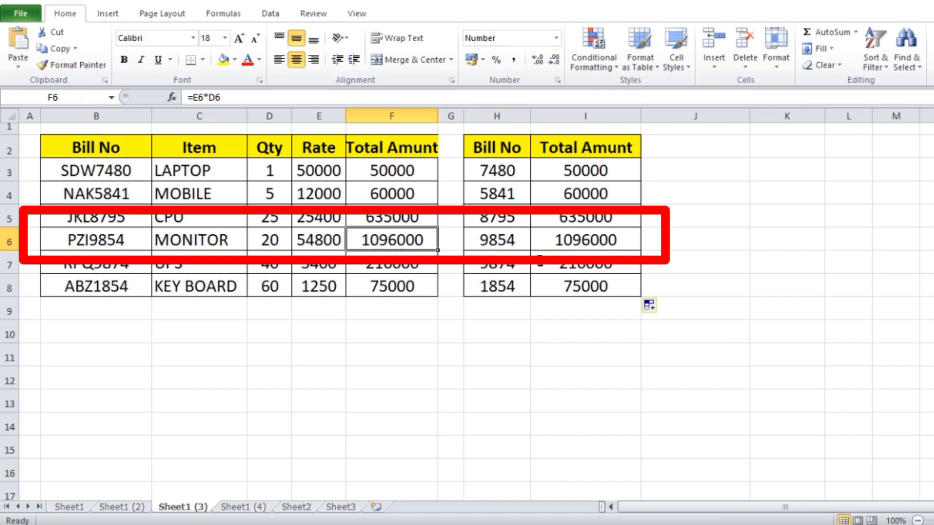
left_click(590, 246)
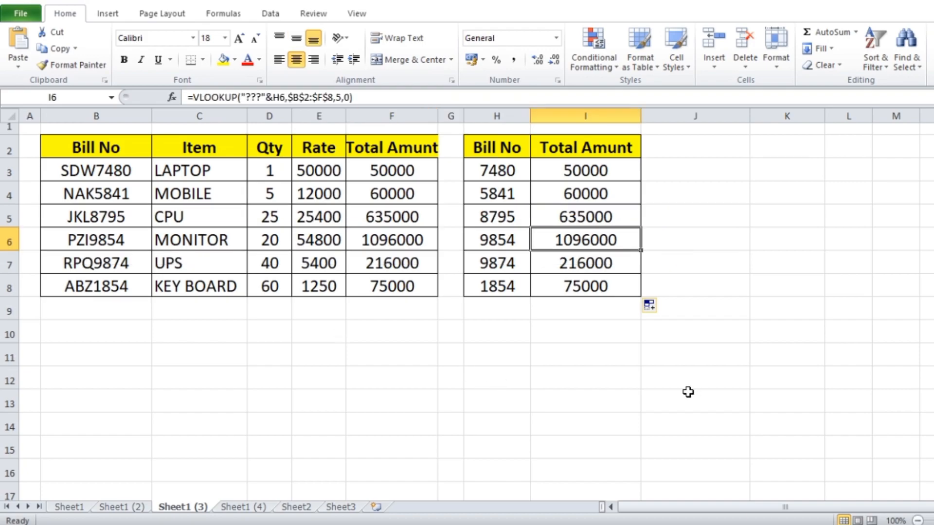
Switch to the Sheet1 (4) worksheet
left_click(253, 508)
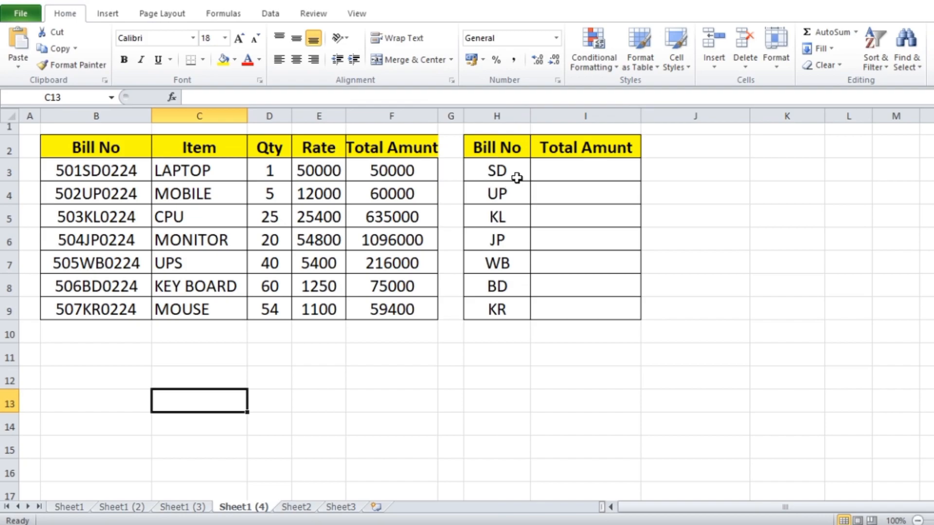
Compare the two-letter codes in H3:H9 with the full bill numbers in B3:B9 to see how many characters surround each code
mouse_move(516, 178)
left_mouse_down()
mouse_move(500, 175)
mouse_move(497, 289)
left_mouse_up()
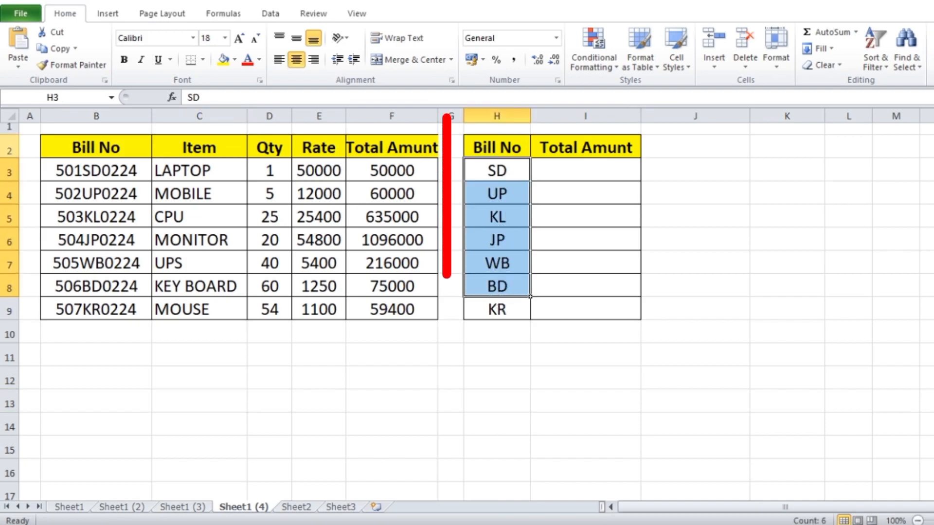
left_click_drag(93, 172, 80, 308)
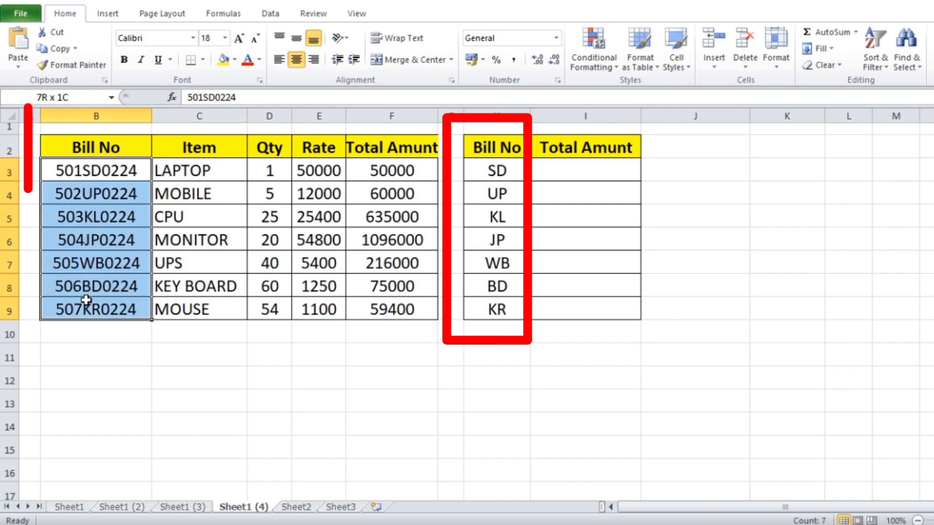
left_click(115, 177)
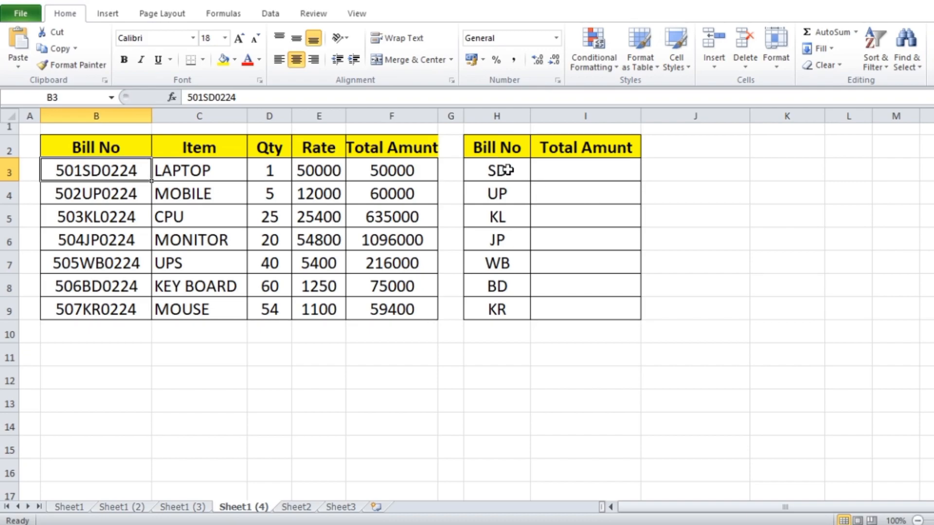
left_click_drag(506, 170, 559, 305)
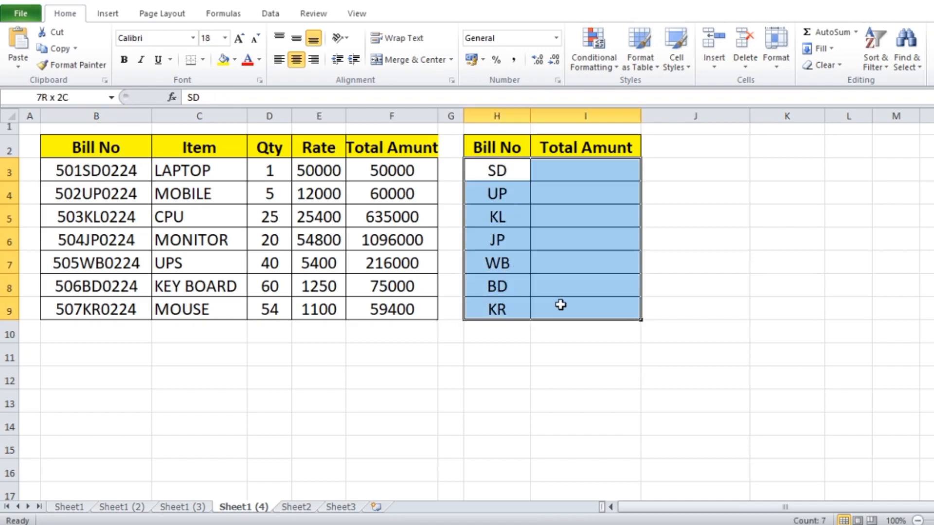
Start a VLOOKUP formula in I3 with the lookup value "???"&H3, placing three single-character wildcards before the code
left_click(578, 171)
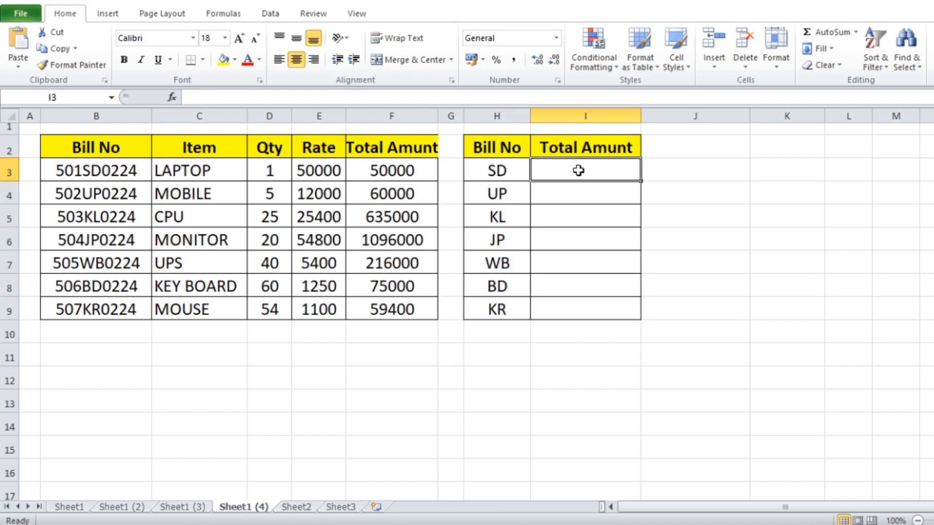
type("=VLO")
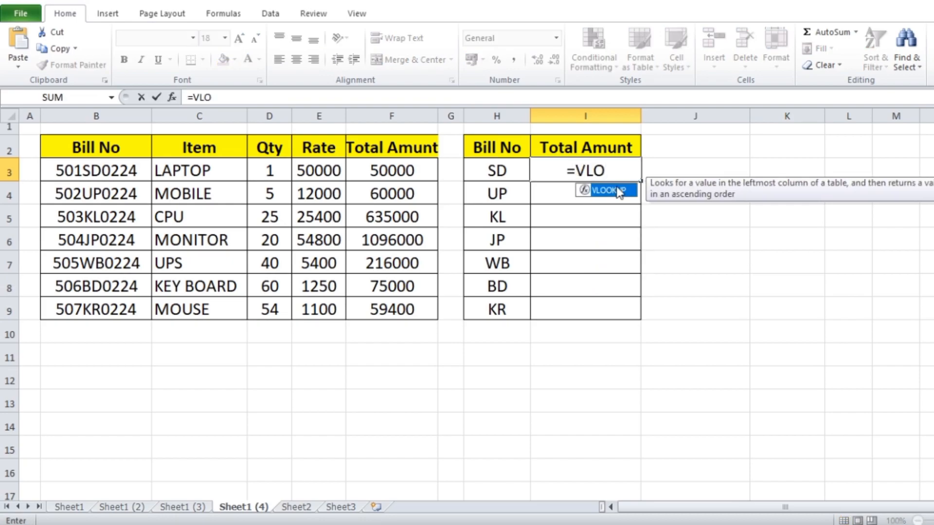
double_click(607, 190)
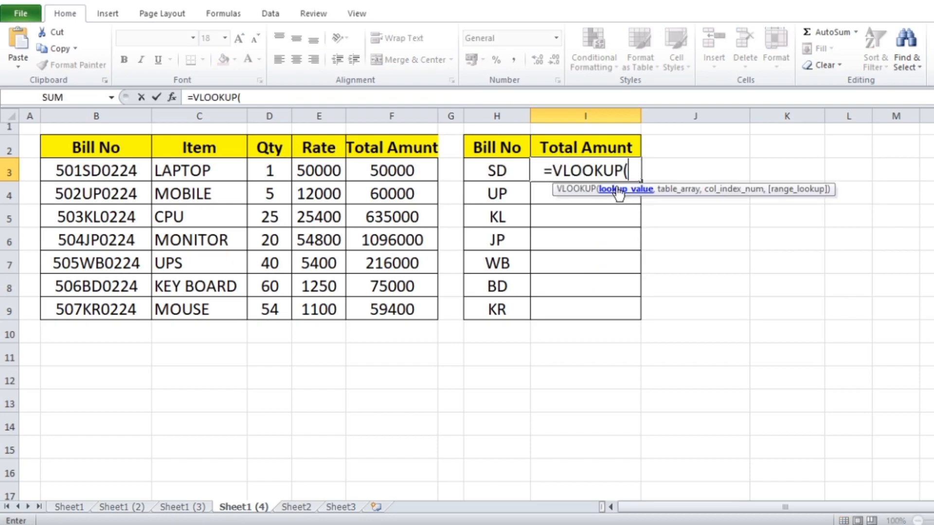
left_click(497, 170)
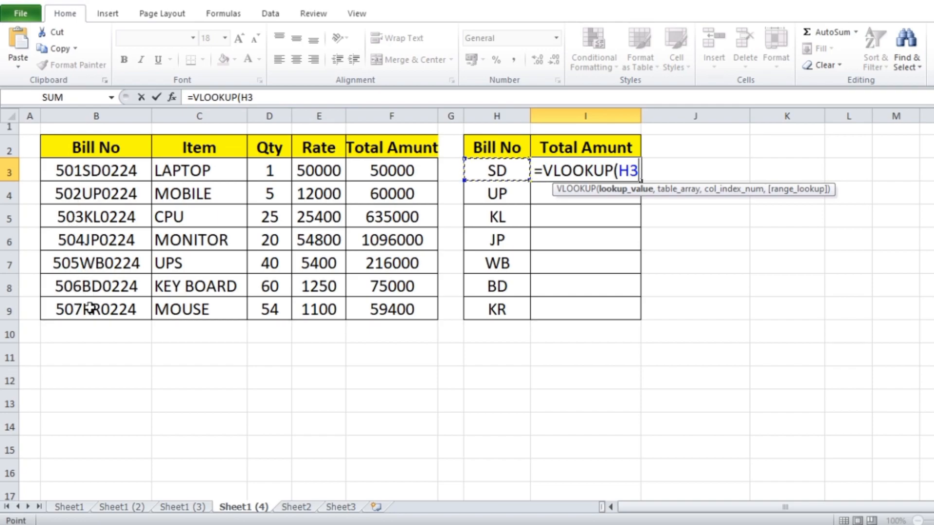
left_click(618, 170)
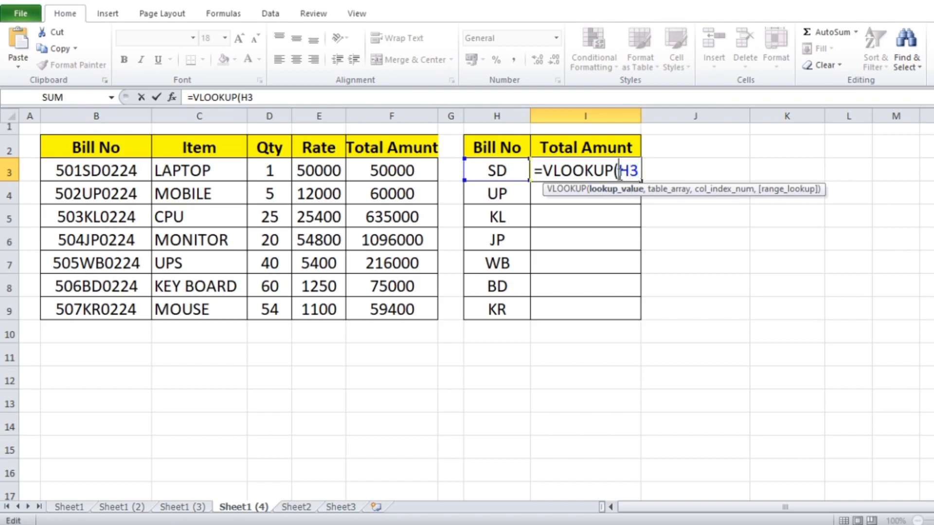
type("\"")
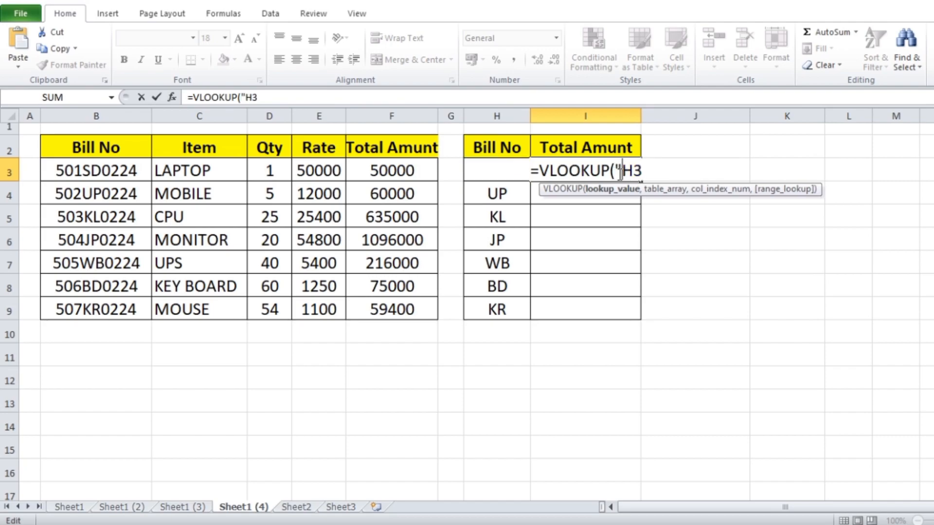
type("???")
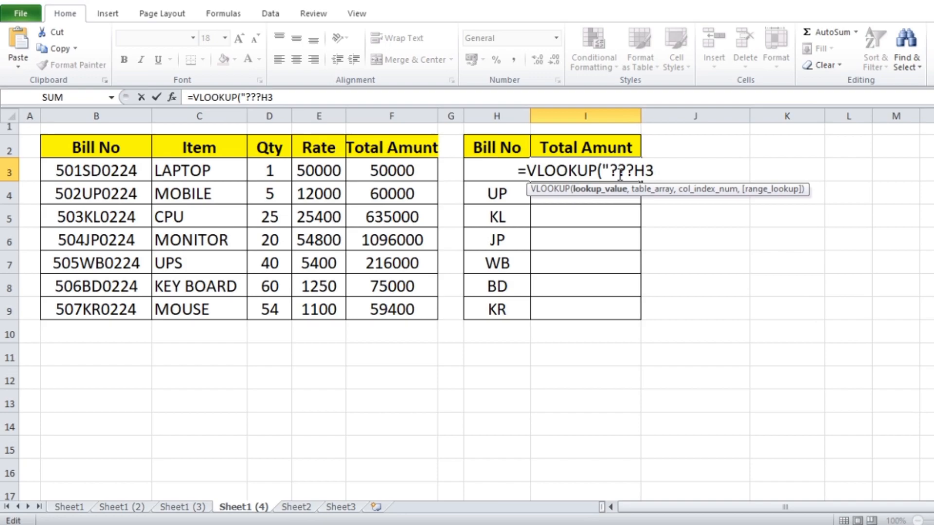
type("\"")
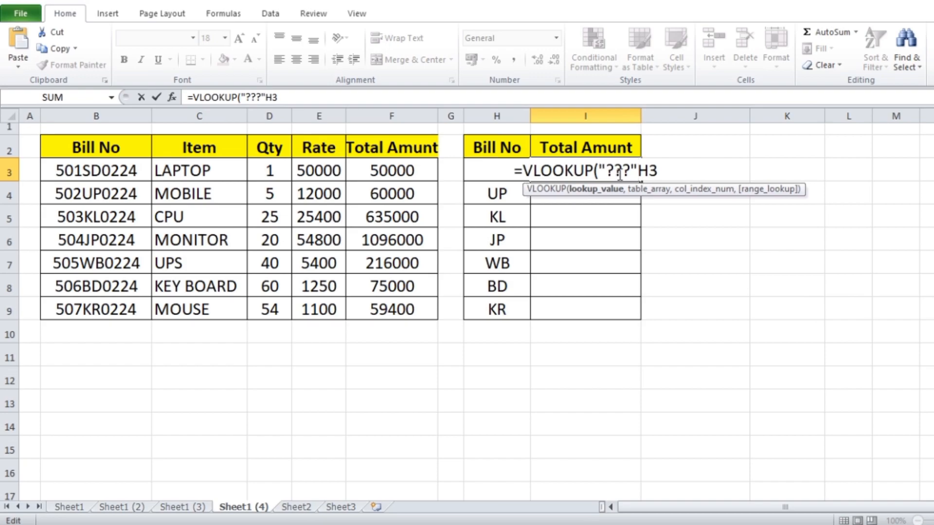
type("&")
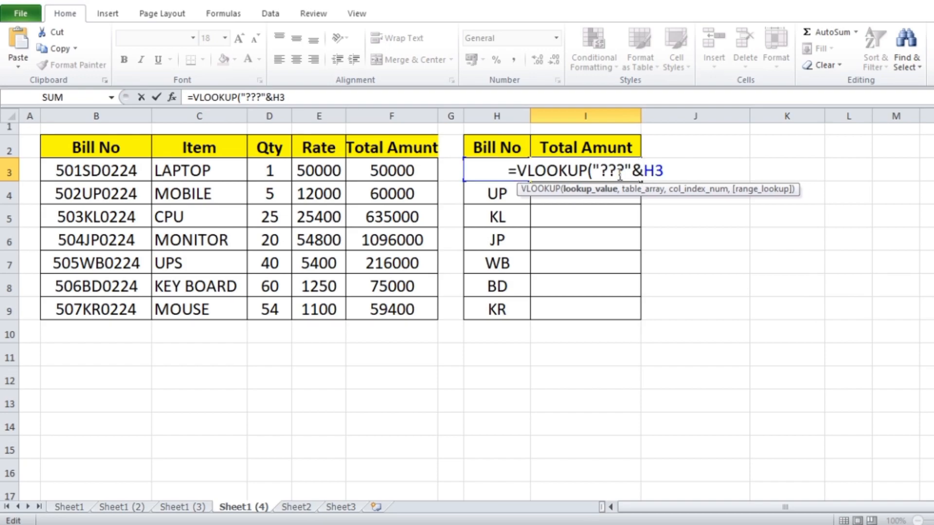
Append &"????" after H3 in the lookup value to add four trailing wildcards, and check the complete lookup argument
left_click(667, 171)
type("&")
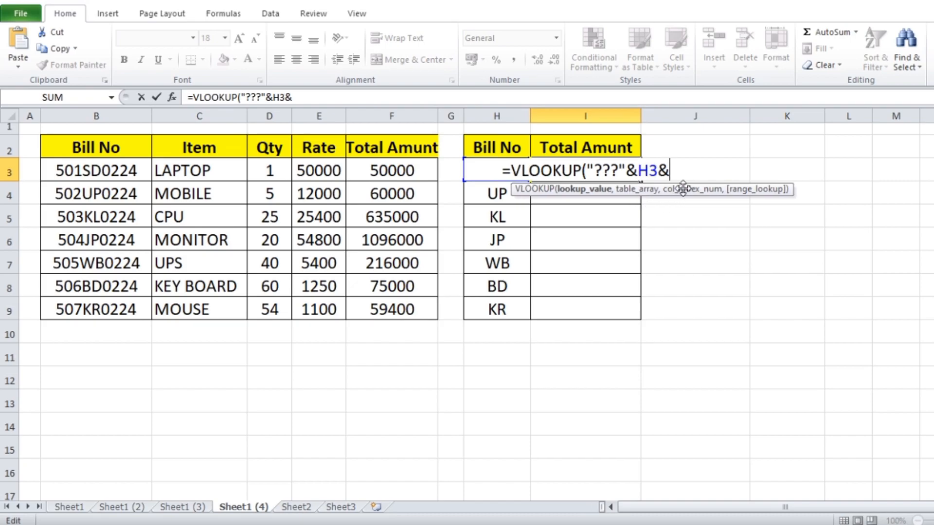
type("\"")
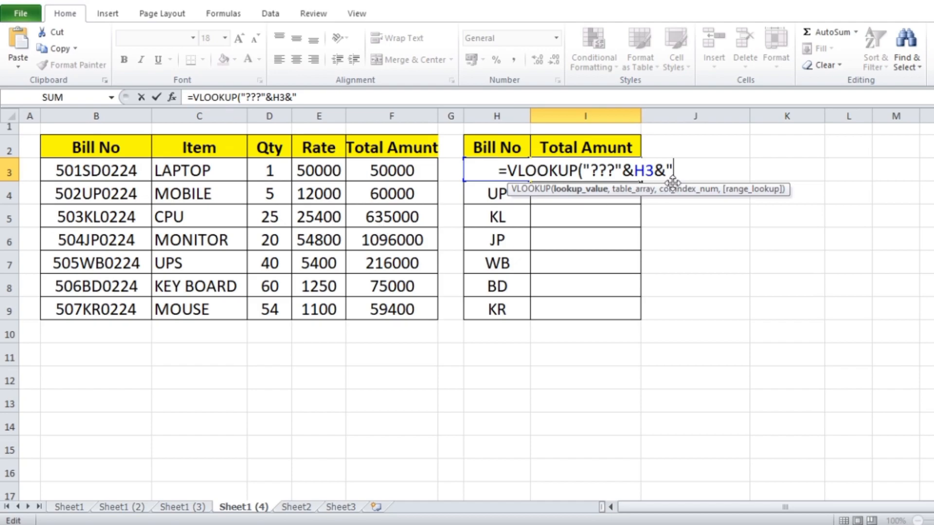
type("????")
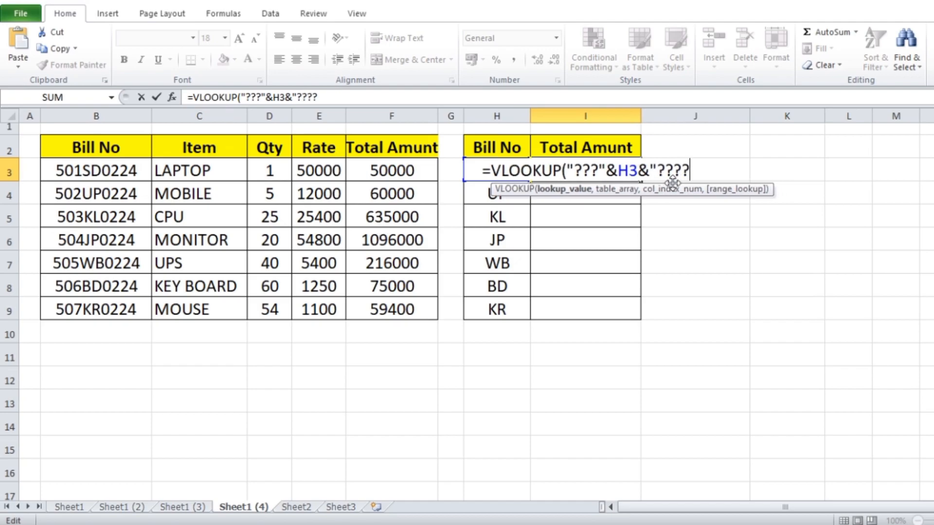
type("\"")
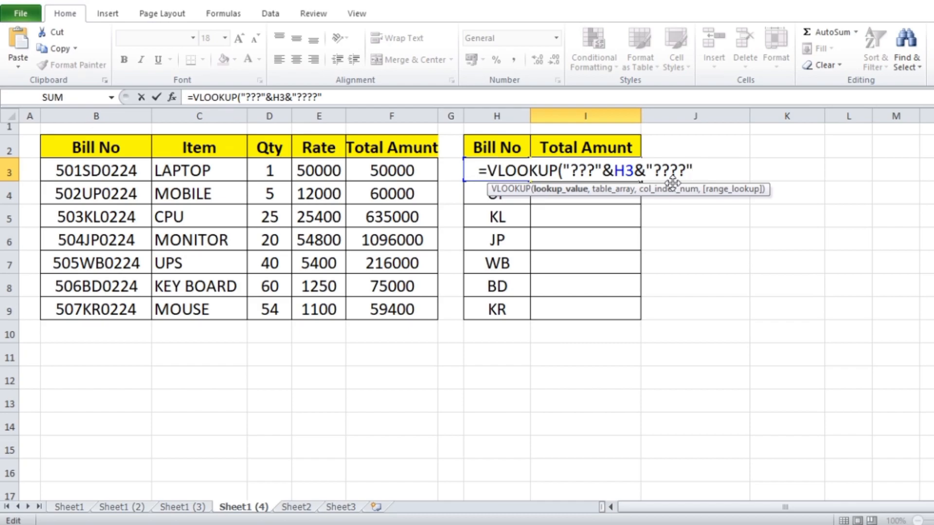
type(",")
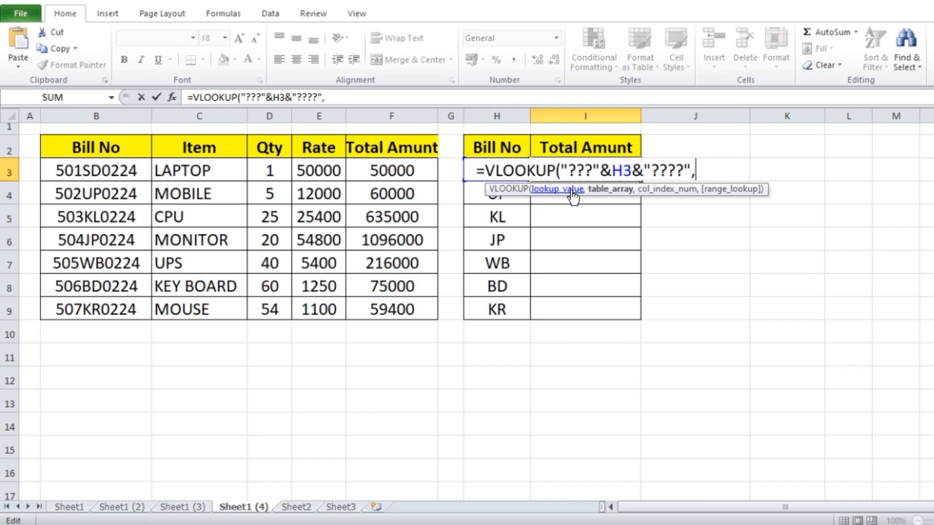
left_click(554, 190)
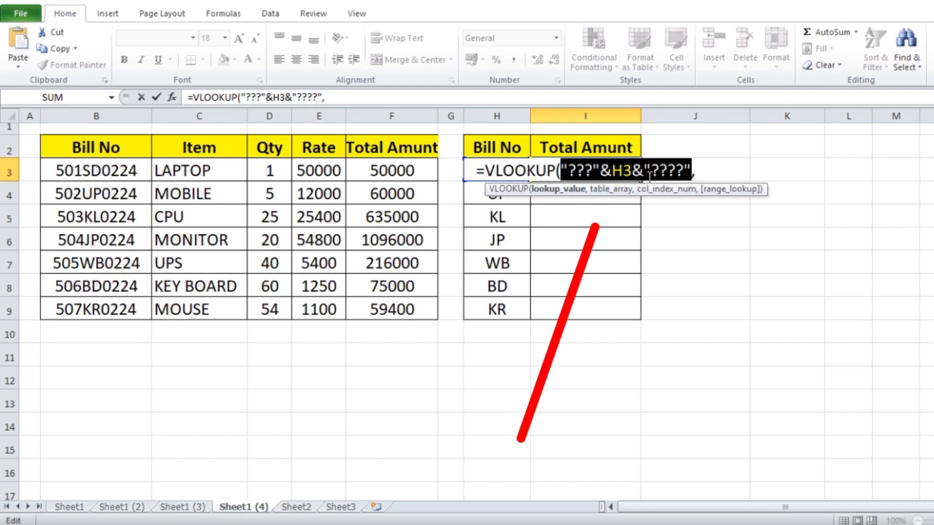
left_click(703, 175)
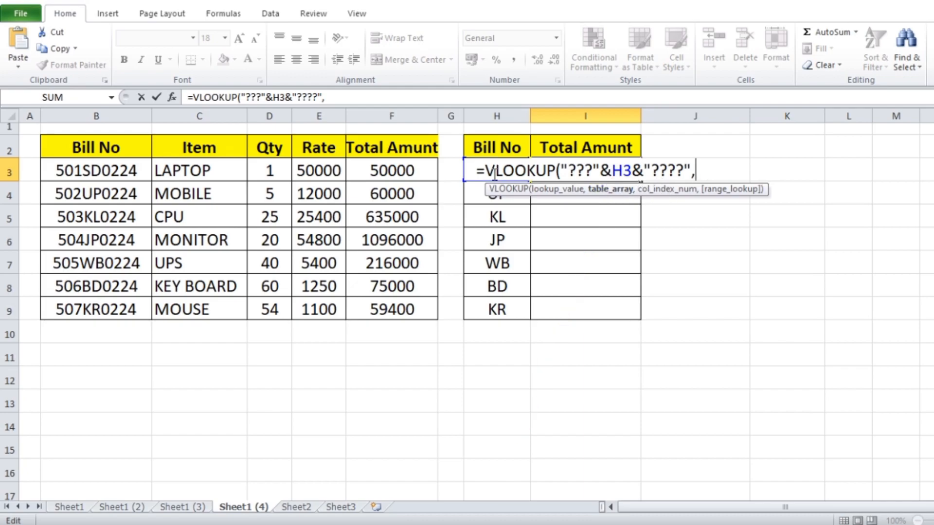
Set the VLOOKUP table array to the absolute range $B$2:$F$9 and the column index to 5
left_click_drag(72, 151, 376, 301)
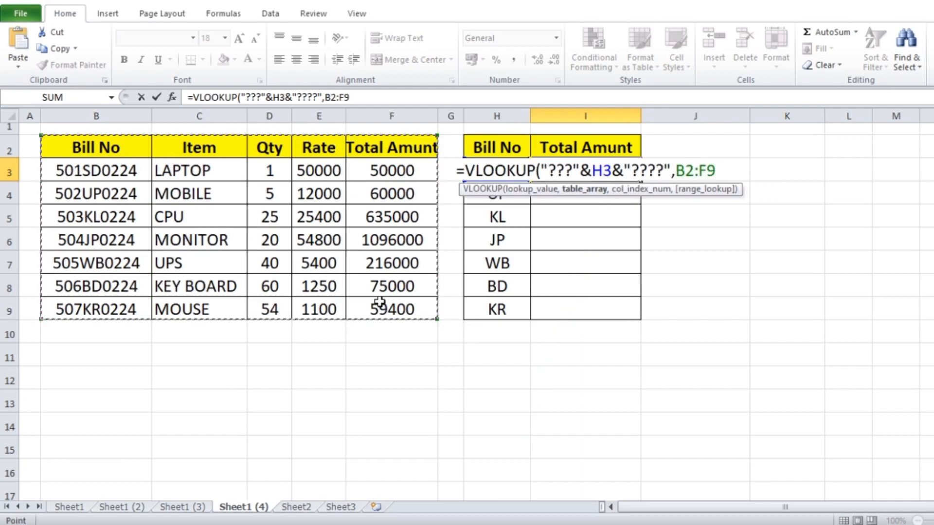
type(",")
left_click(716, 171)
key("BackSpace")
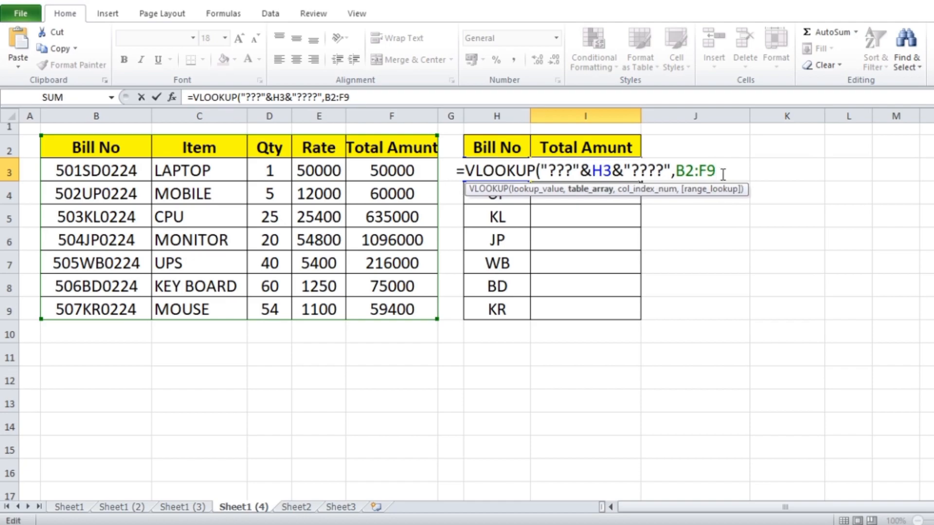
key("F4")
double_click(684, 173)
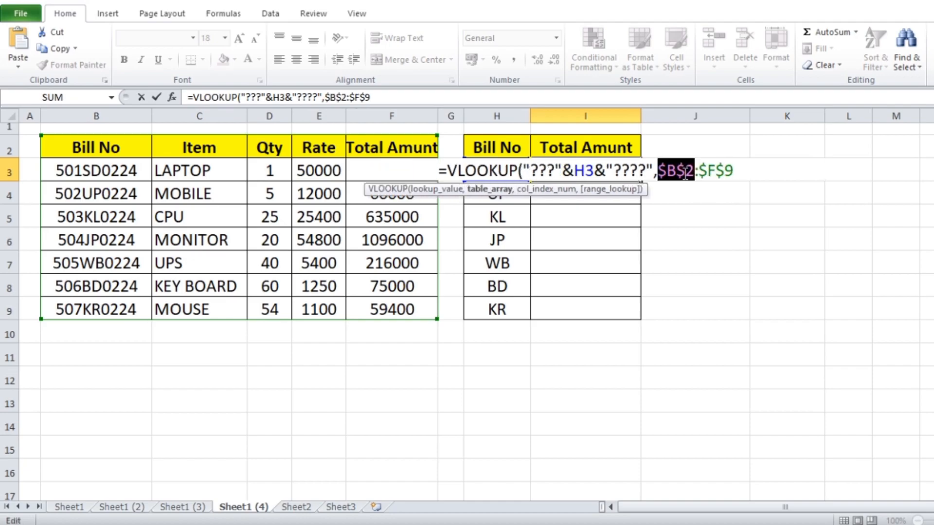
left_click(774, 171)
type(",")
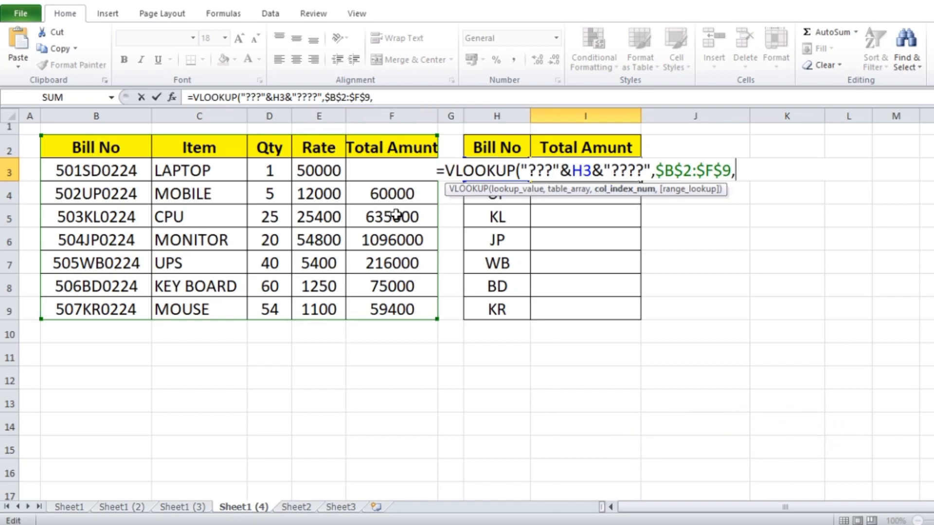
type("5")
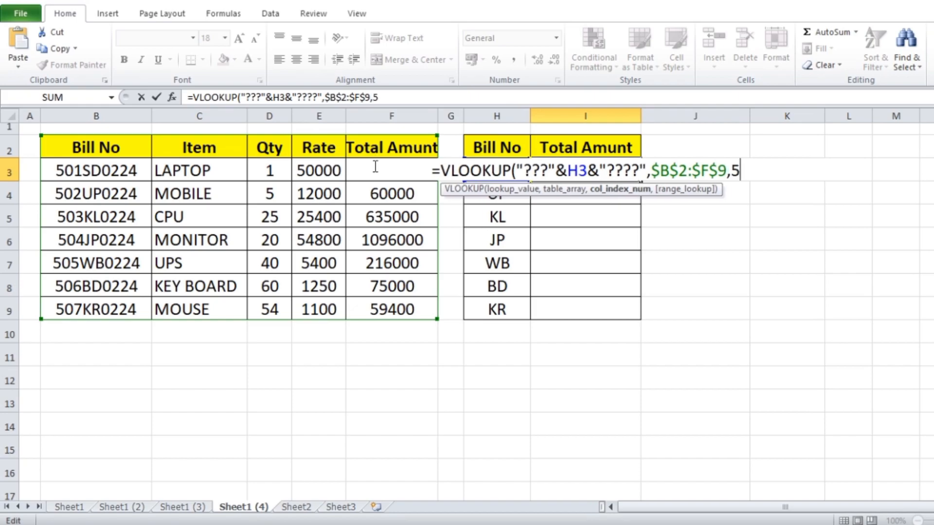
type(",")
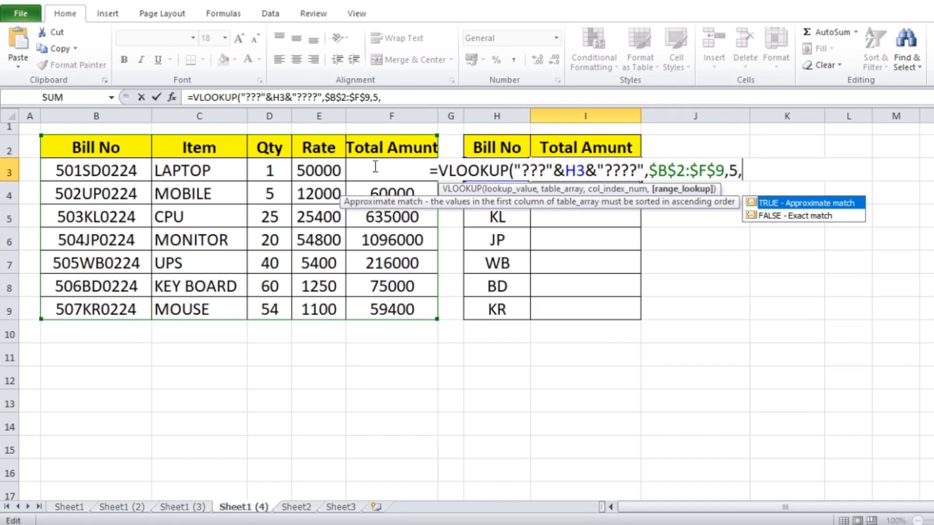
double_click(811, 216)
key("BackSpace")
key("BackSpace")
key("BackSpace")
key("BackSpace")
key("BackSpace")
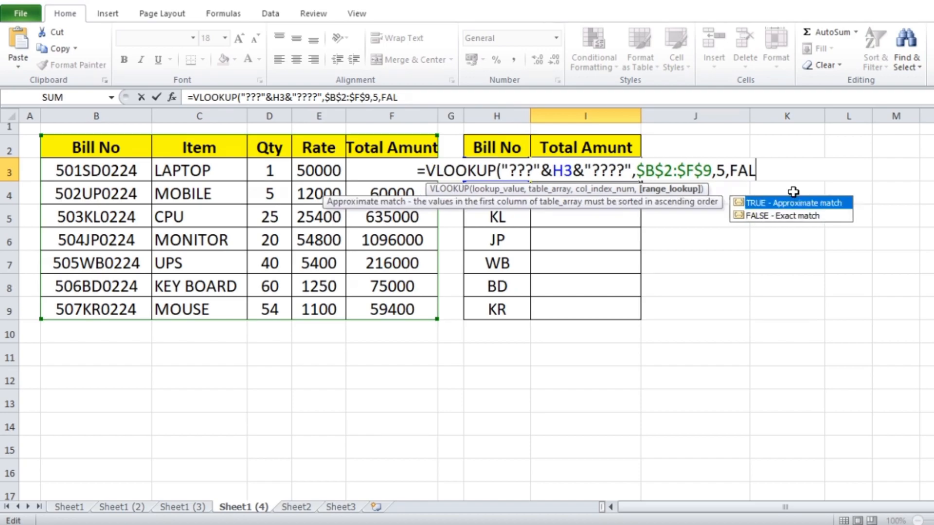
Finish the I3 formula with range lookup 0 and fill it down through I9
type("0)")
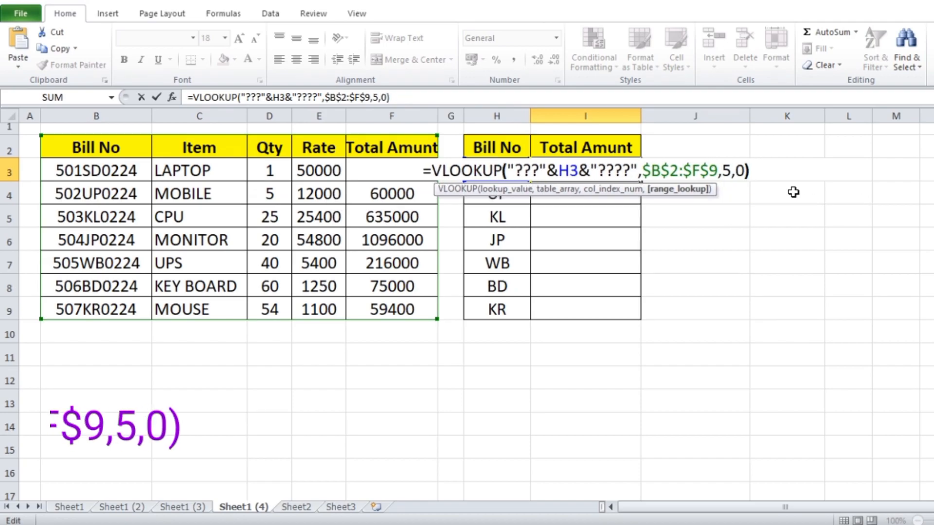
key("Return")
left_click(627, 171)
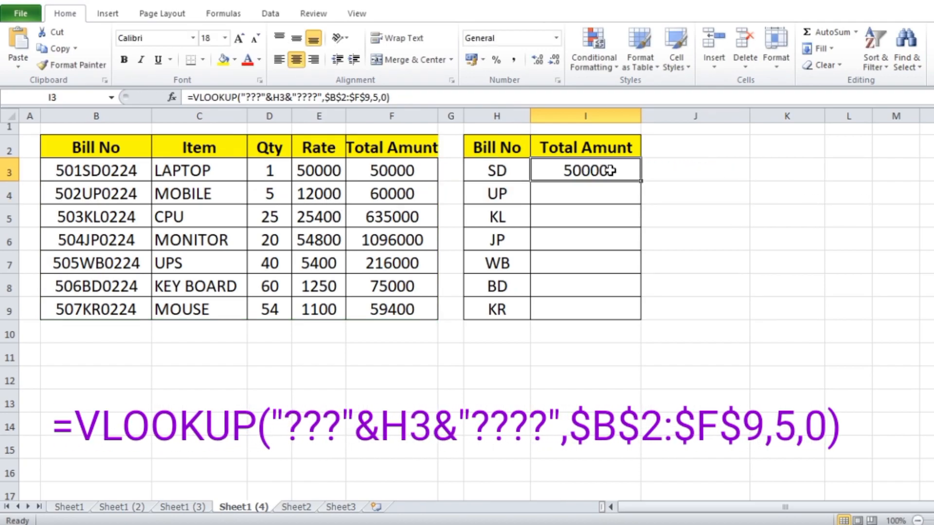
left_click_drag(641, 184, 627, 313)
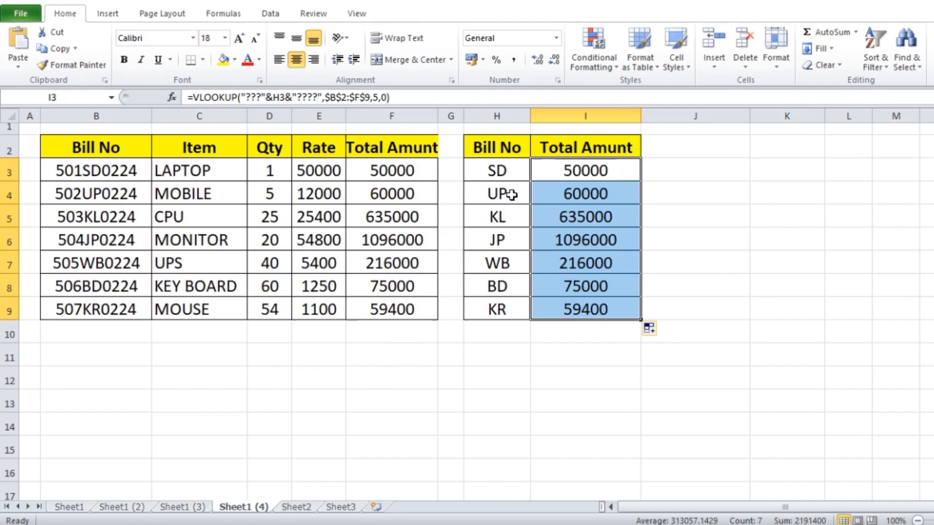
Compare the amount for code UP in I4 with the total for bill 502UP0224 in row 4
left_click(90, 193)
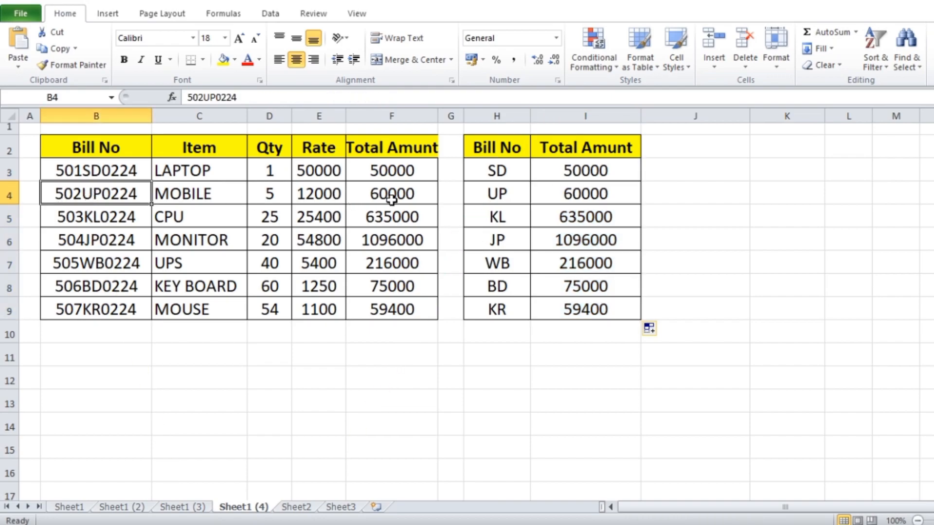
left_click(587, 196)
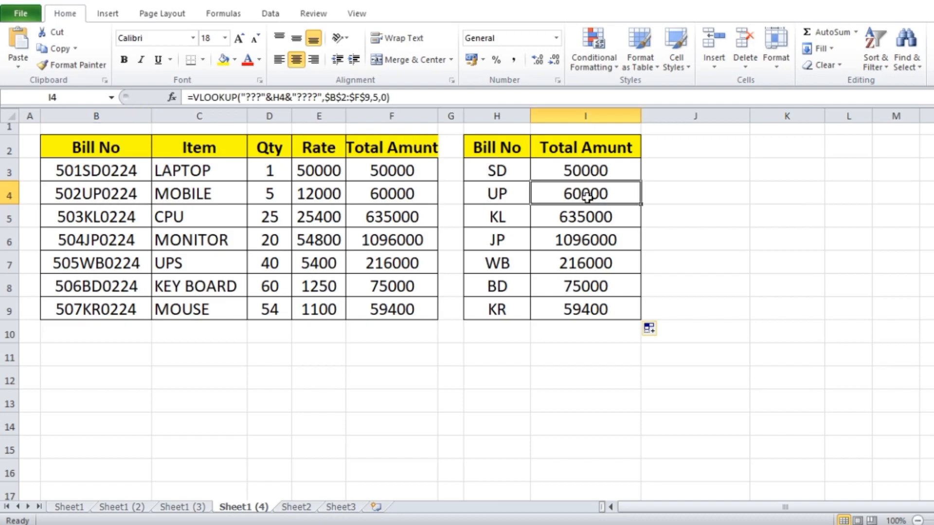
left_click(714, 432)
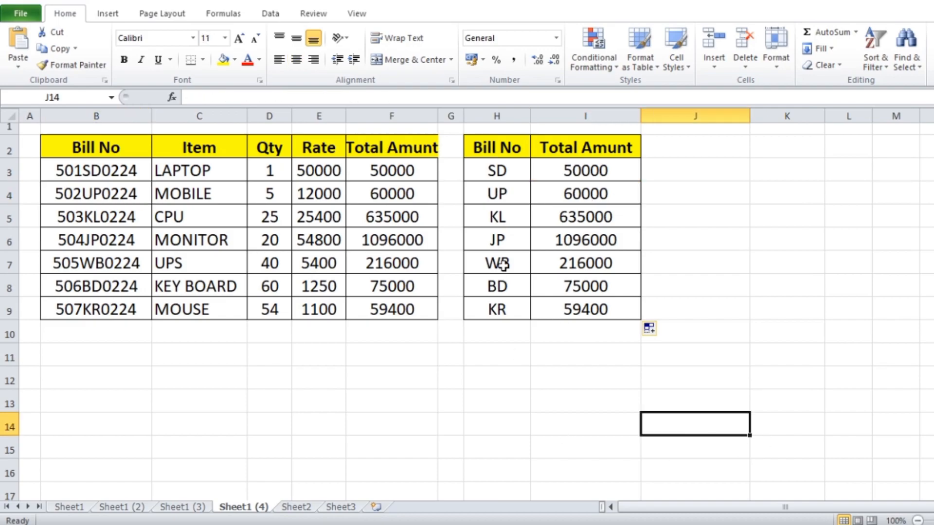